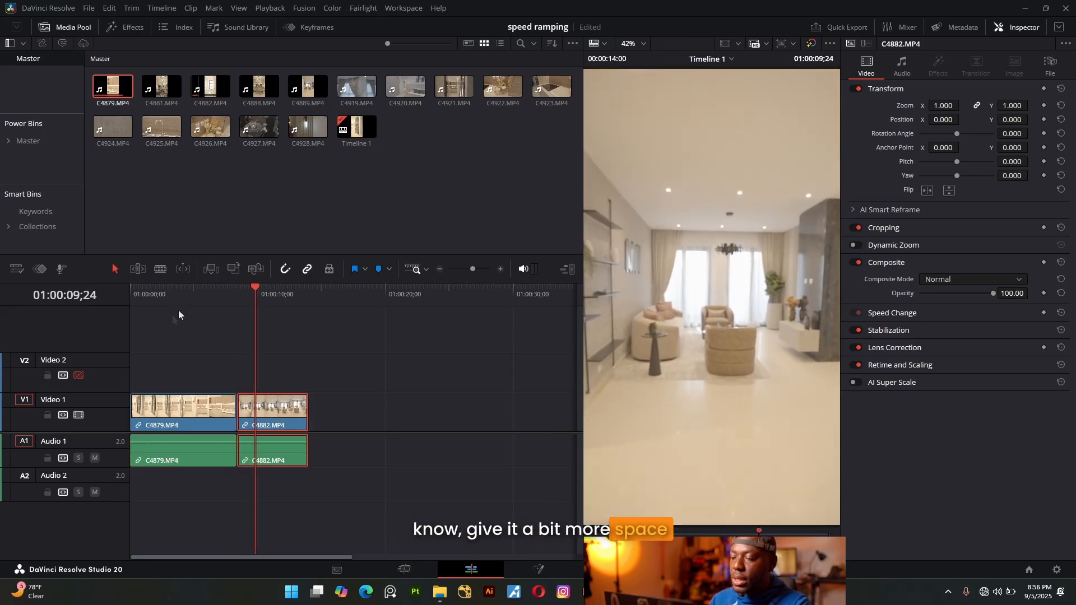
Hide the Inspector and enlarge the media pool area by reducing the timeline's height.
click(207, 298)
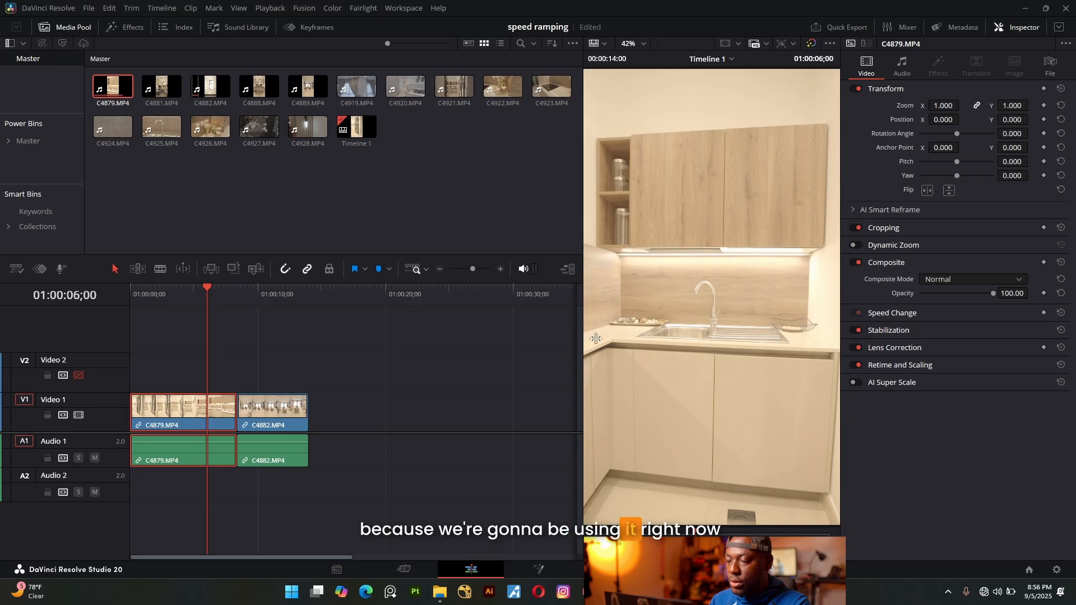
click(1015, 28)
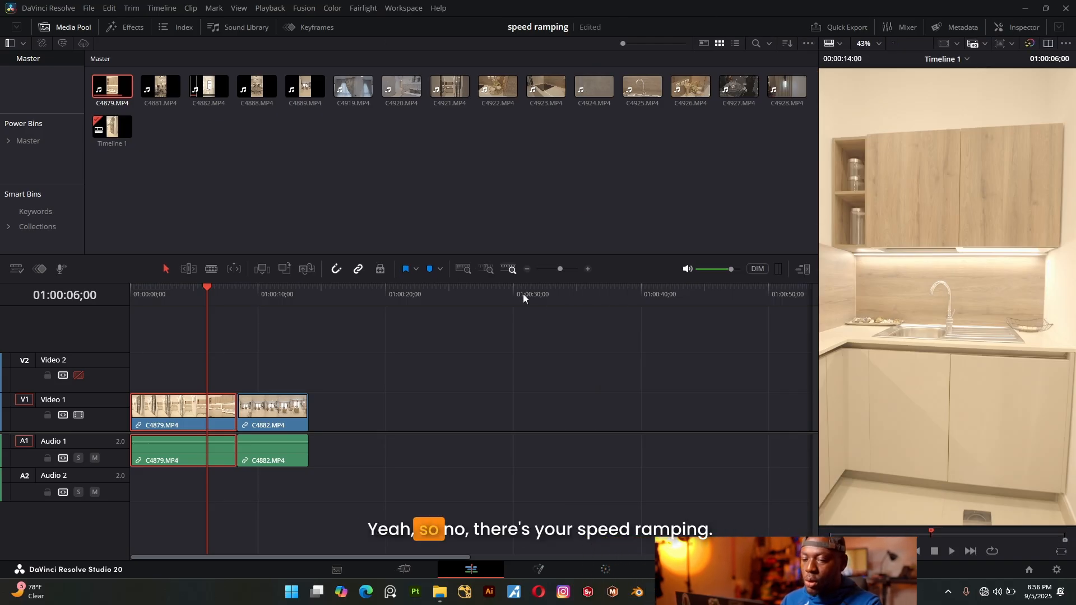
drag(524, 281, 535, 367)
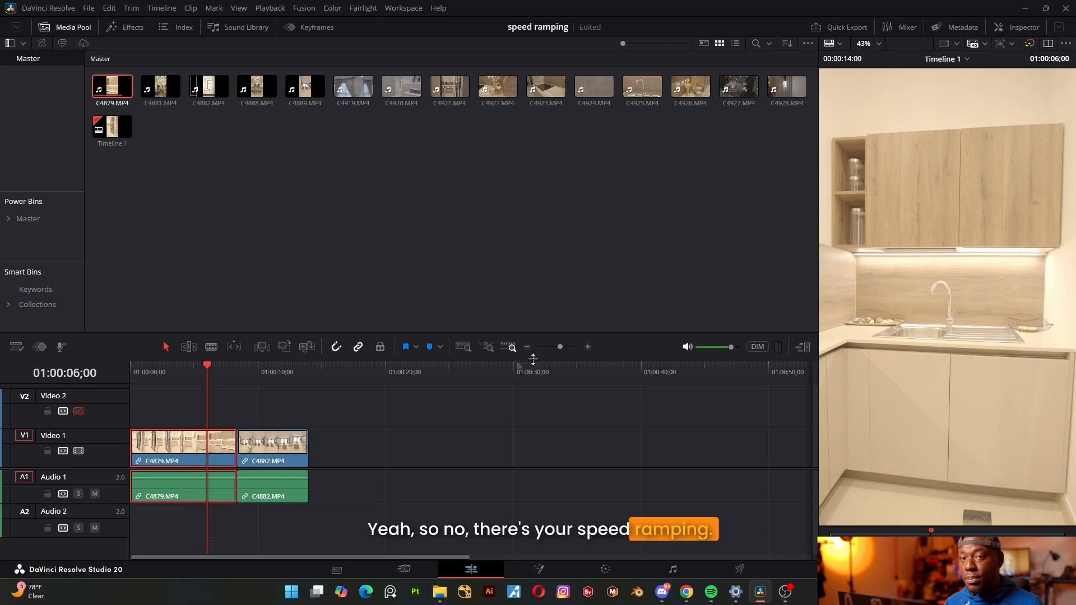
Turn on retime controls for the C4879.MP4 clip in the timeline.
click(180, 376)
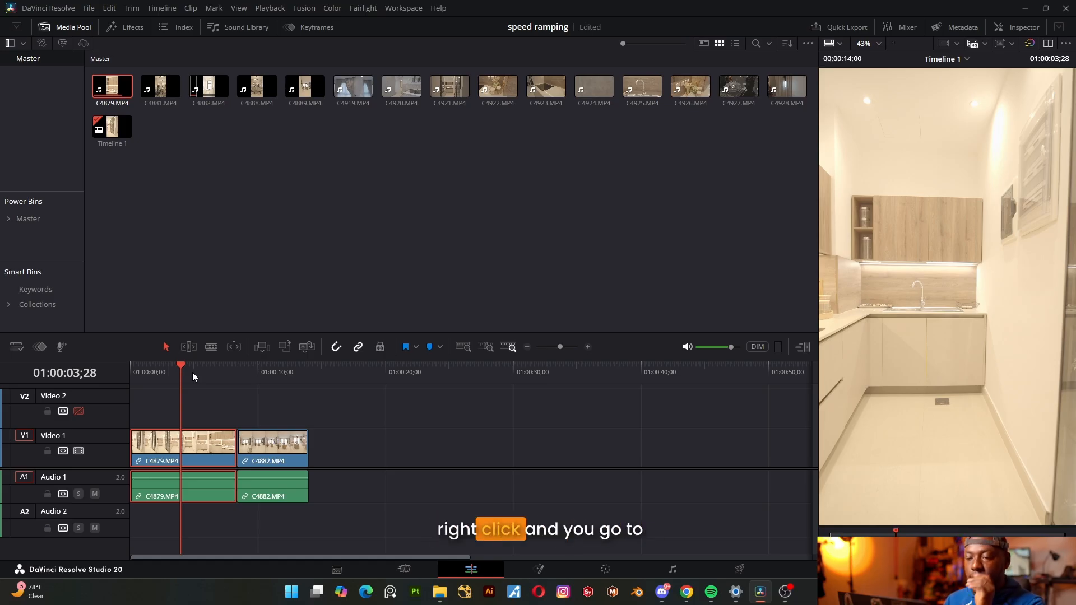
key(ctrl+r)
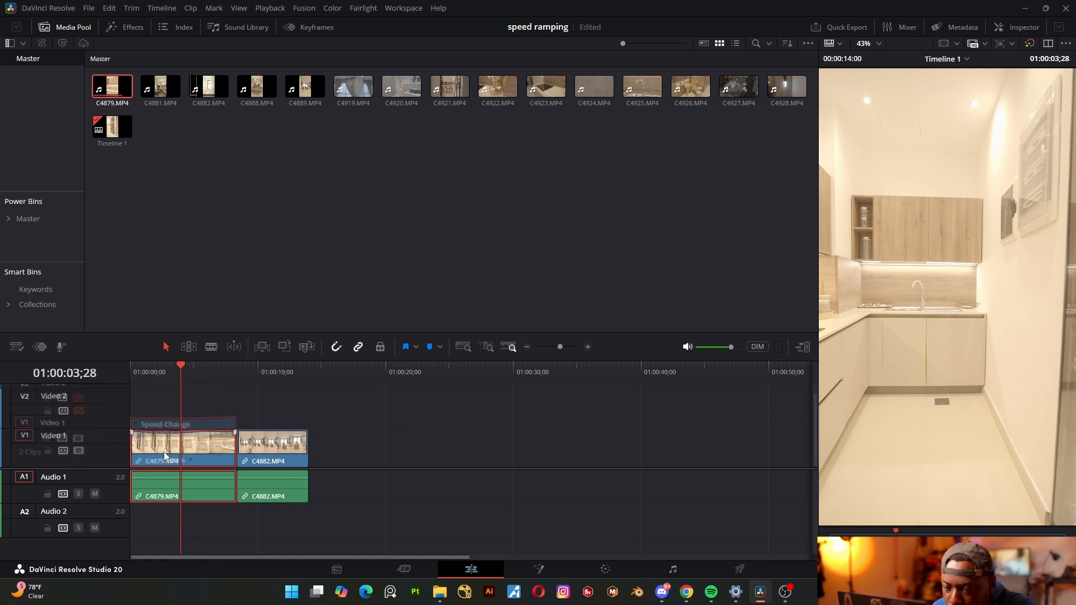
right_click(190, 456)
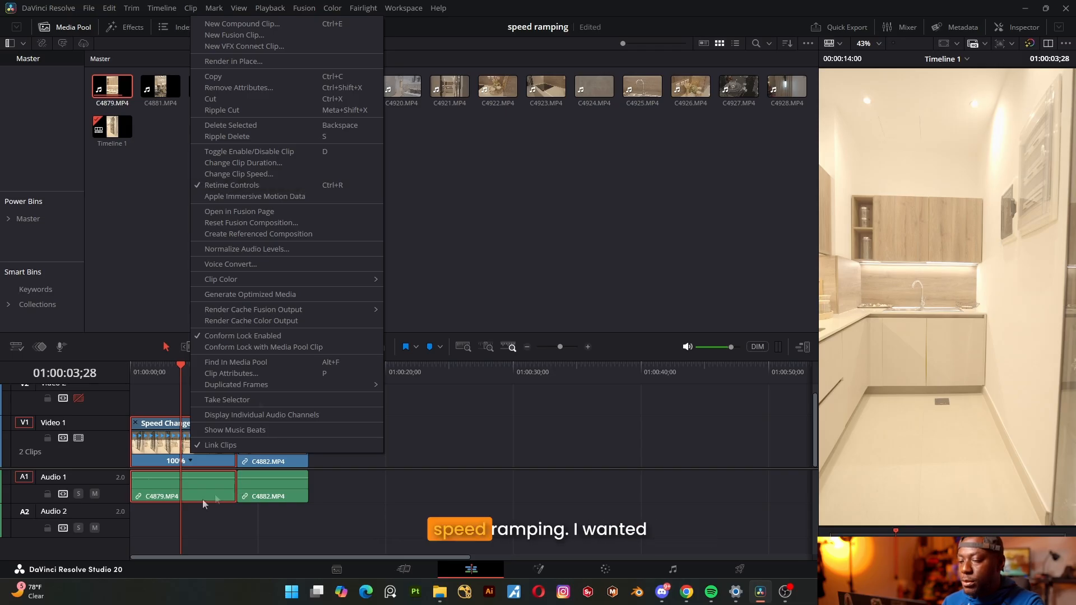
click(197, 527)
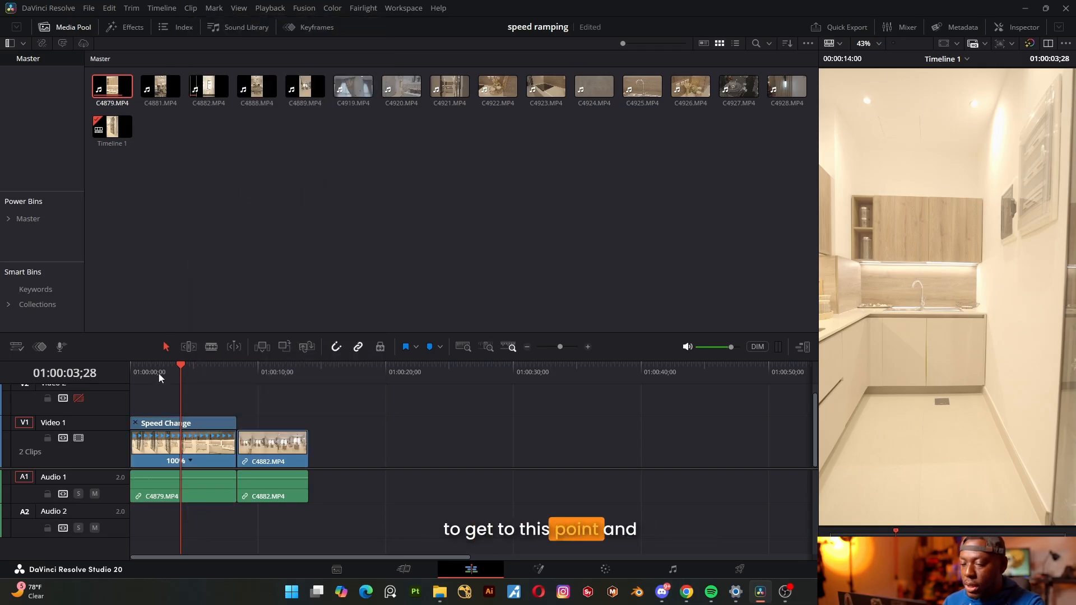
Play C4879.MP4 up to about 01:00:06;02 and add a speed point there.
click(174, 368)
key(space)
click(205, 422)
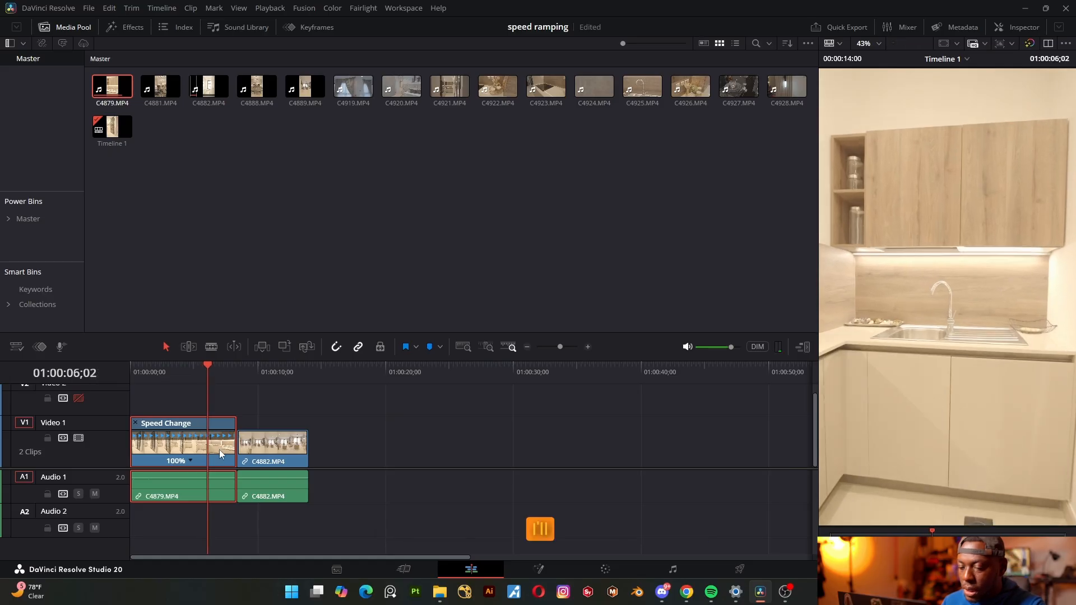
click(188, 461)
Turn on retime controls for C4882.MP4 and add a speed point at 01:00:10;21.
click(291, 469)
drag(258, 379, 233, 384)
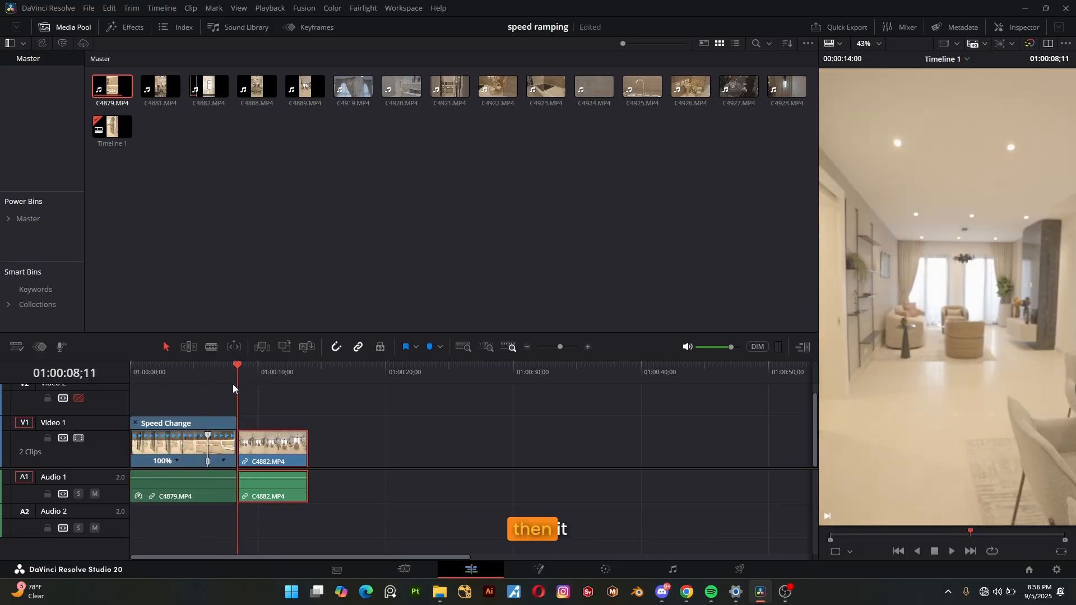
key(space)
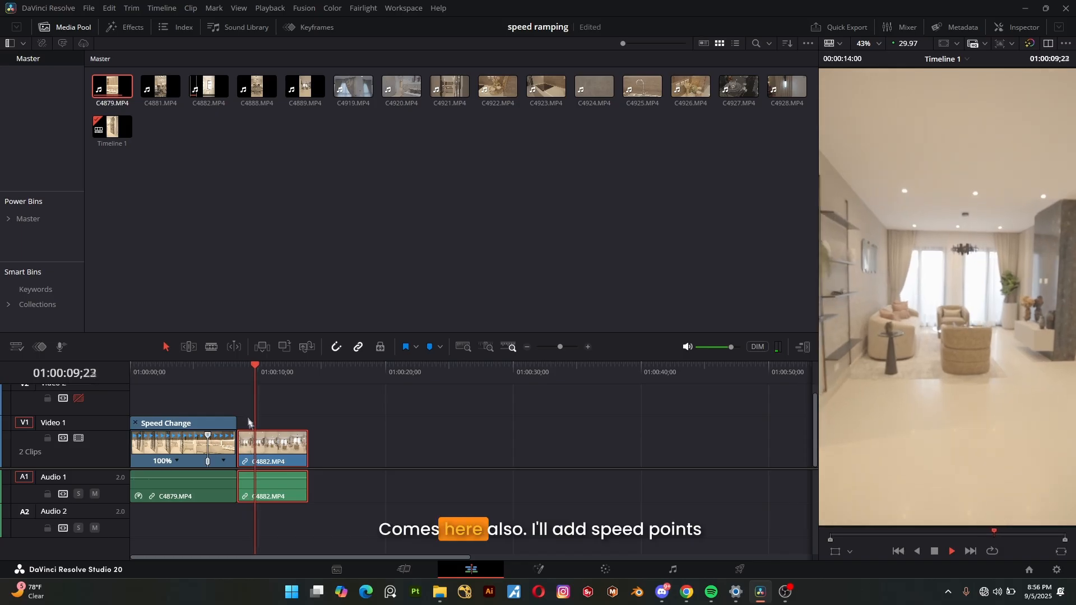
key(space)
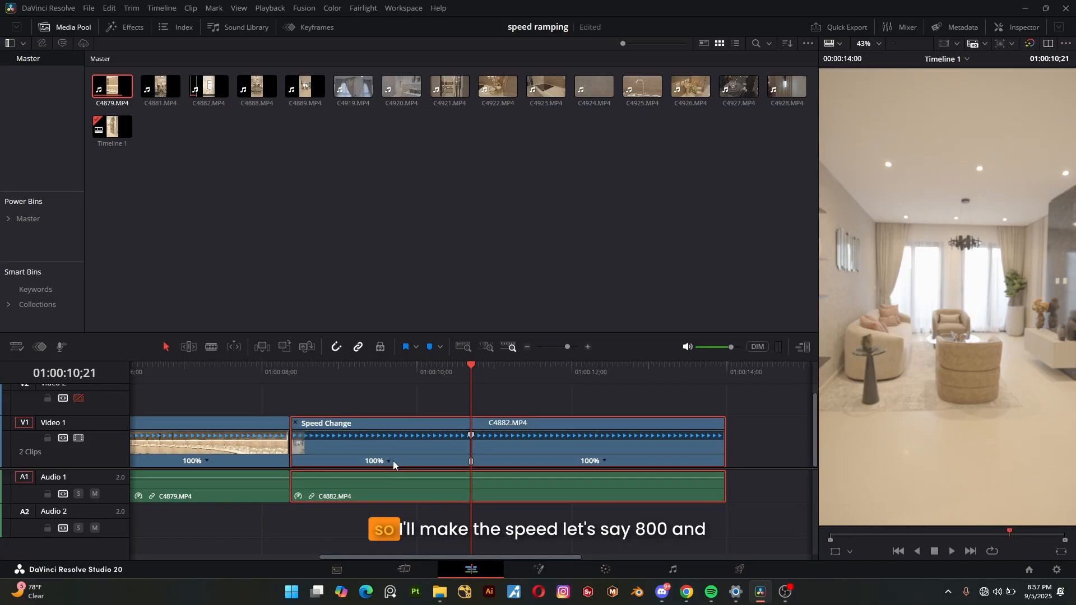
Change the speed of C4882.MP4's segment before its speed point to 800%.
click(388, 460)
mouse_move(426, 504)
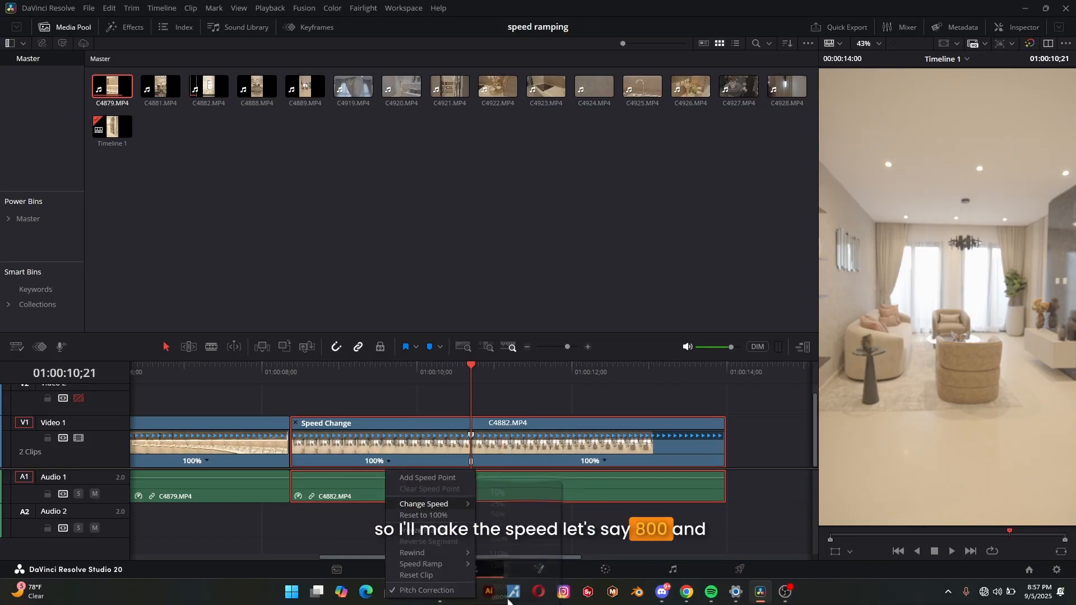
click(499, 596)
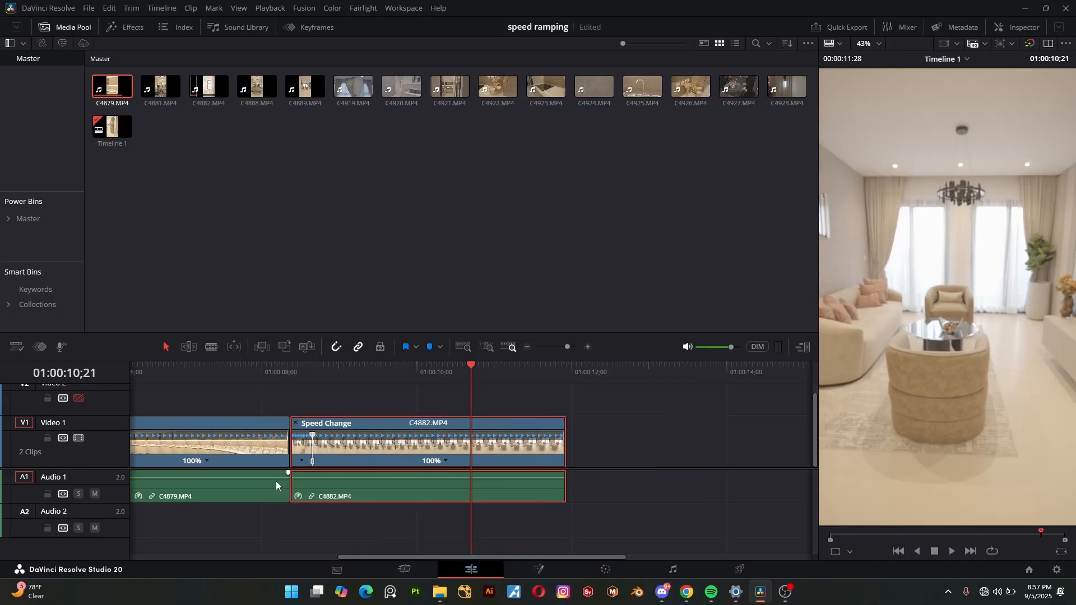
Change C4879.MP4's segment after its speed point to 800% and move C4882.MP4 against its end to close the gap.
click(212, 457)
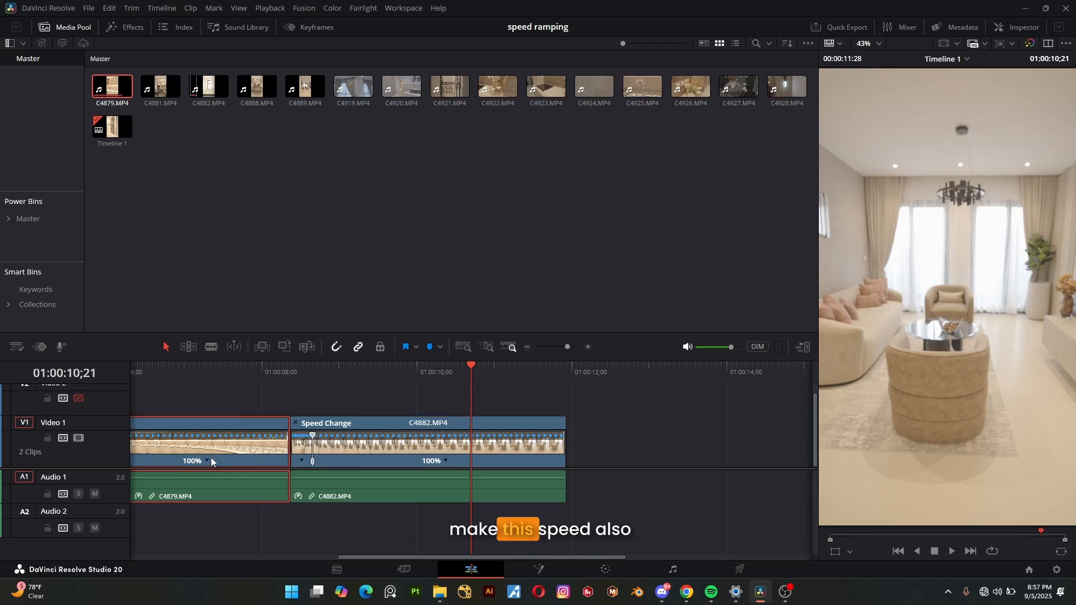
click(207, 460)
mouse_move(235, 507)
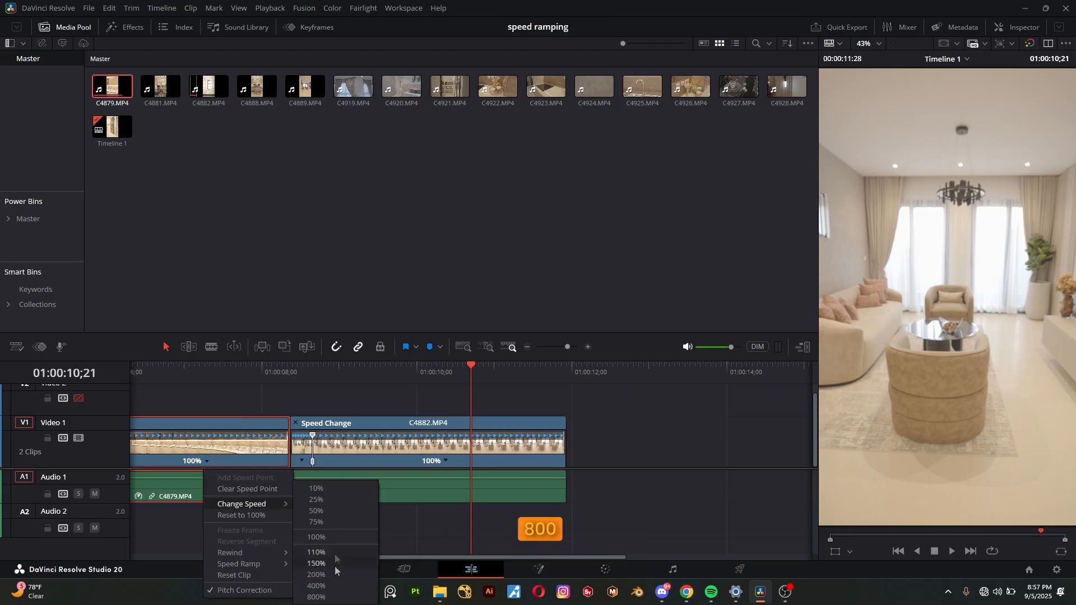
click(317, 597)
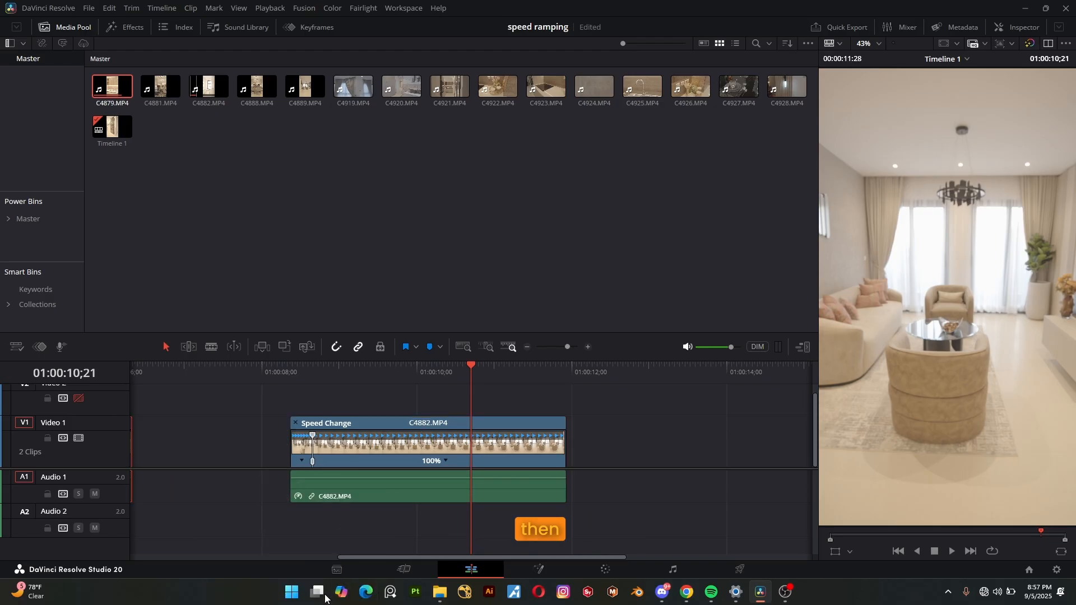
scroll(213, 481, down, 2)
drag(421, 449, 328, 451)
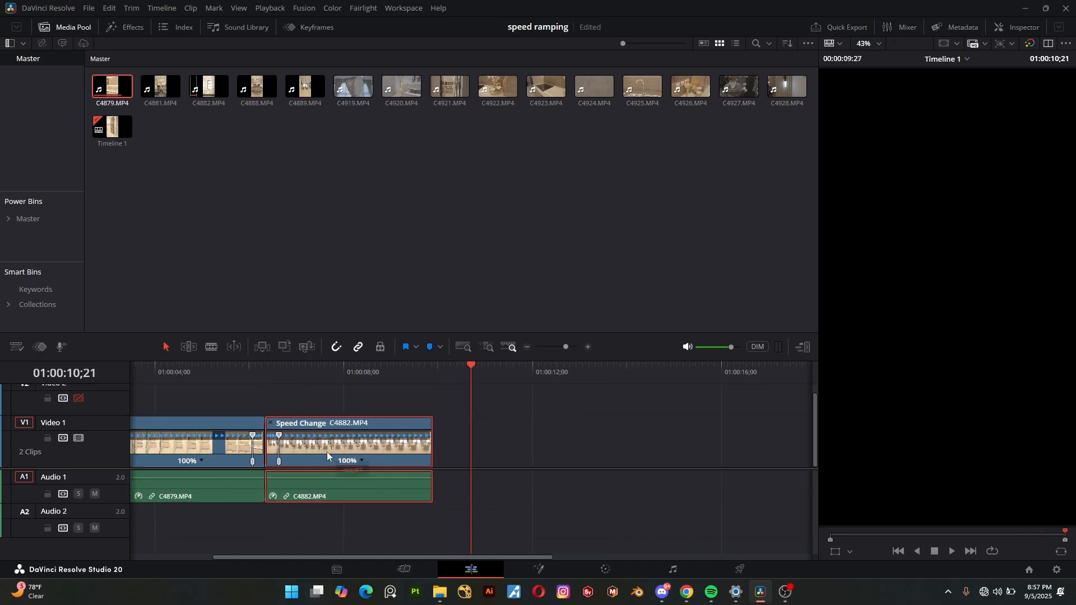
Play back the speed ramp transition between C4879.MP4 and C4882.MP4 to check its smoothness.
click(190, 379)
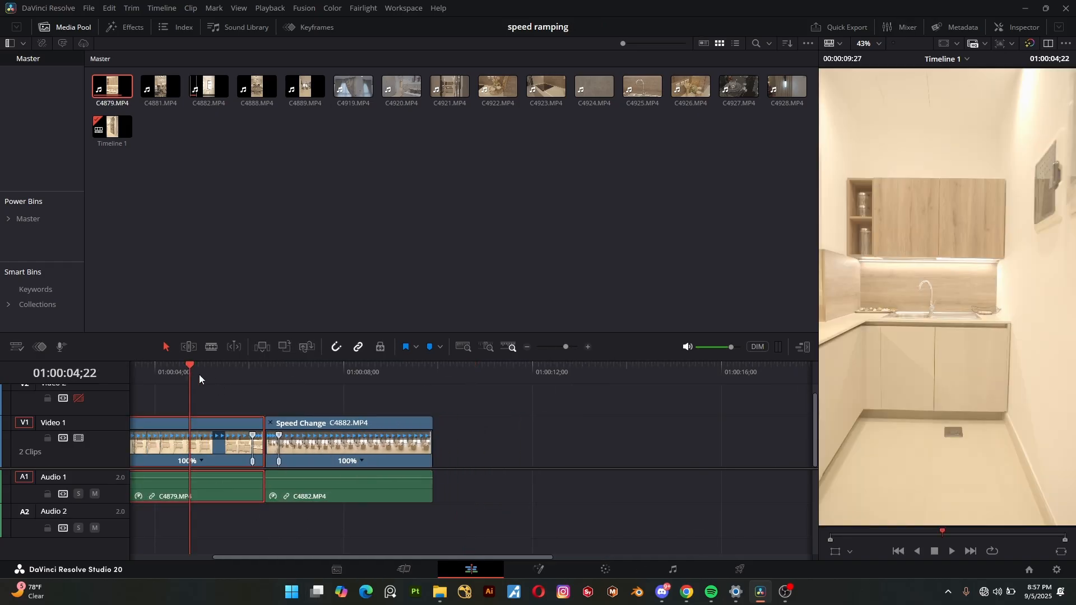
key(space)
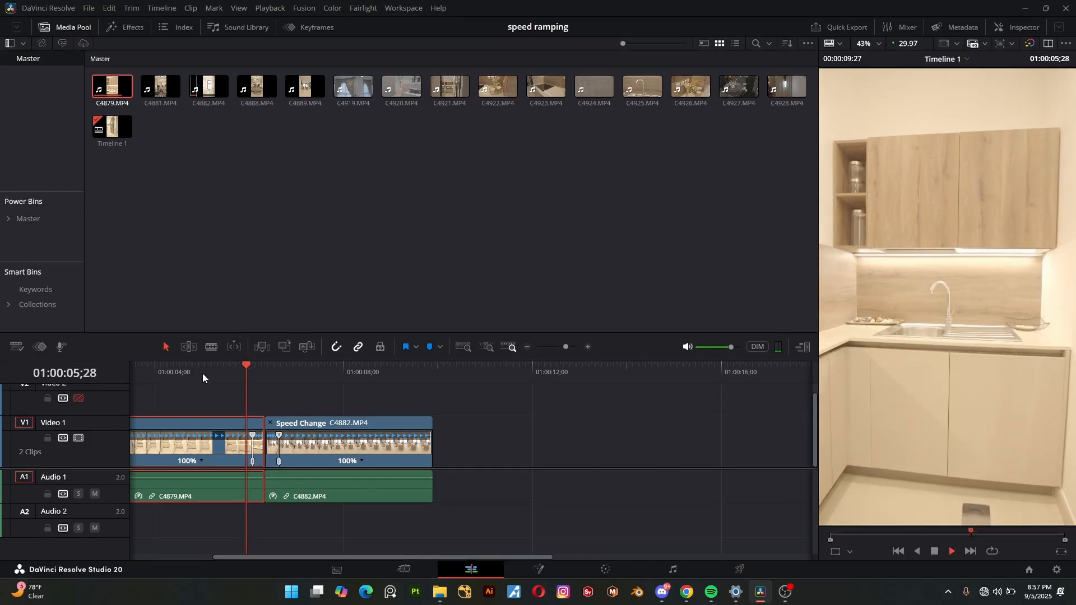
key(space)
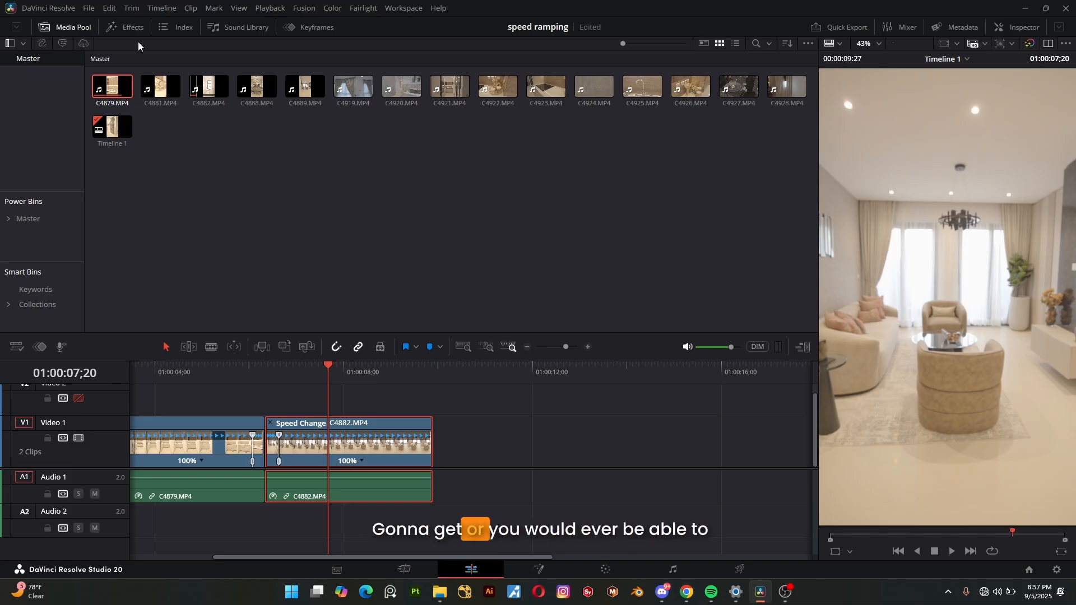
click(227, 373)
key(space)
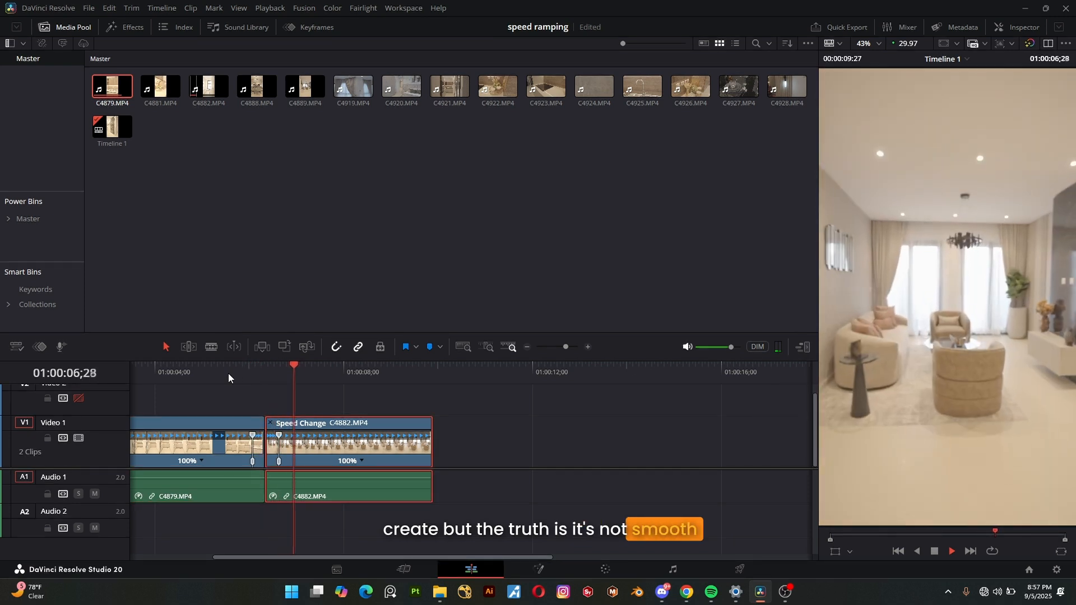
click(219, 376)
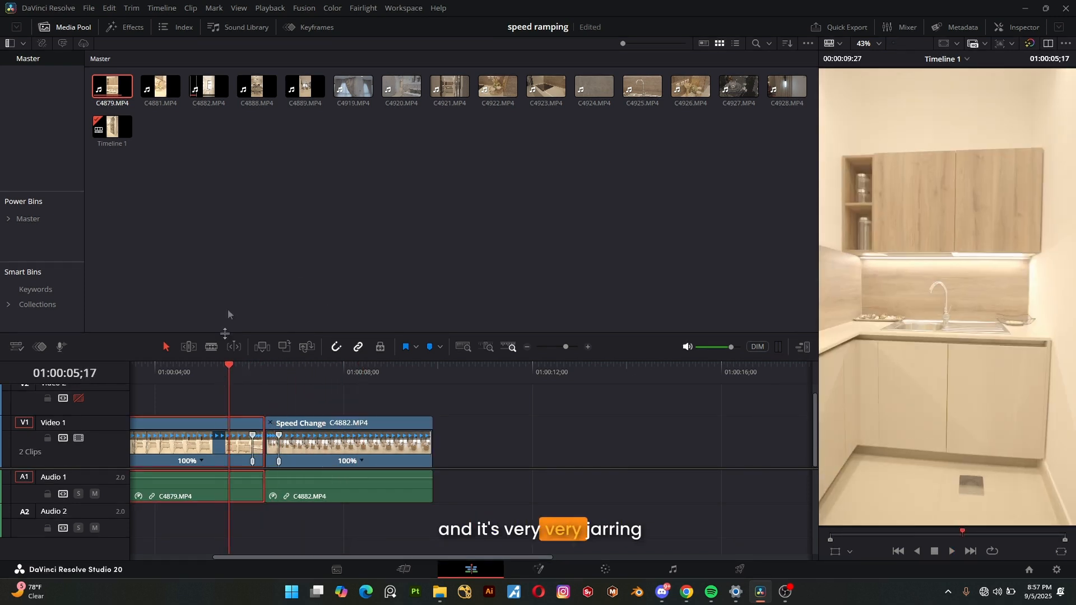
Set the render cache mode to User.
click(269, 8)
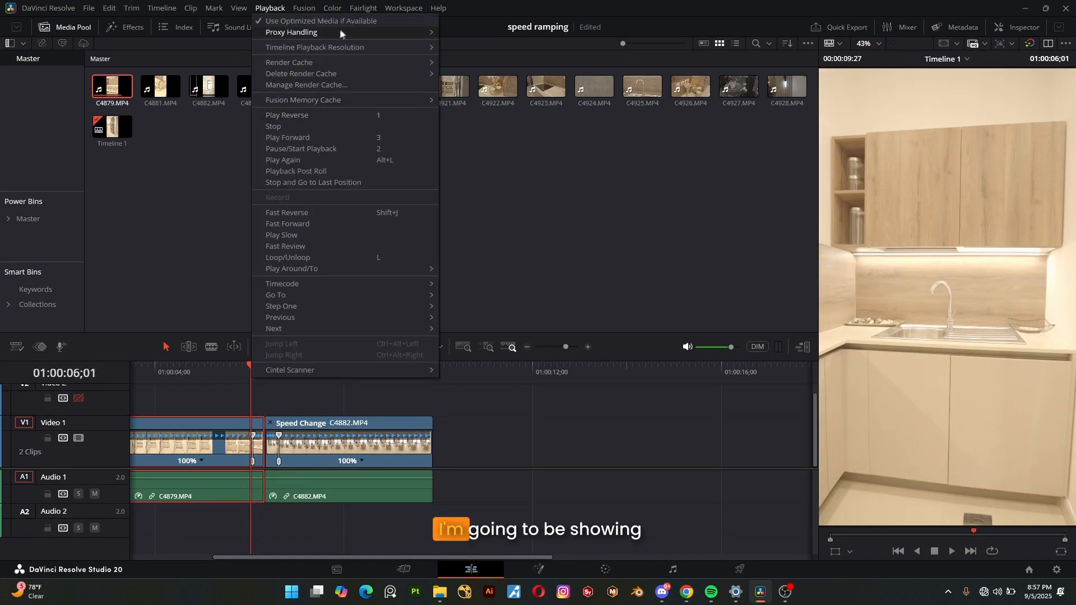
mouse_move(357, 35)
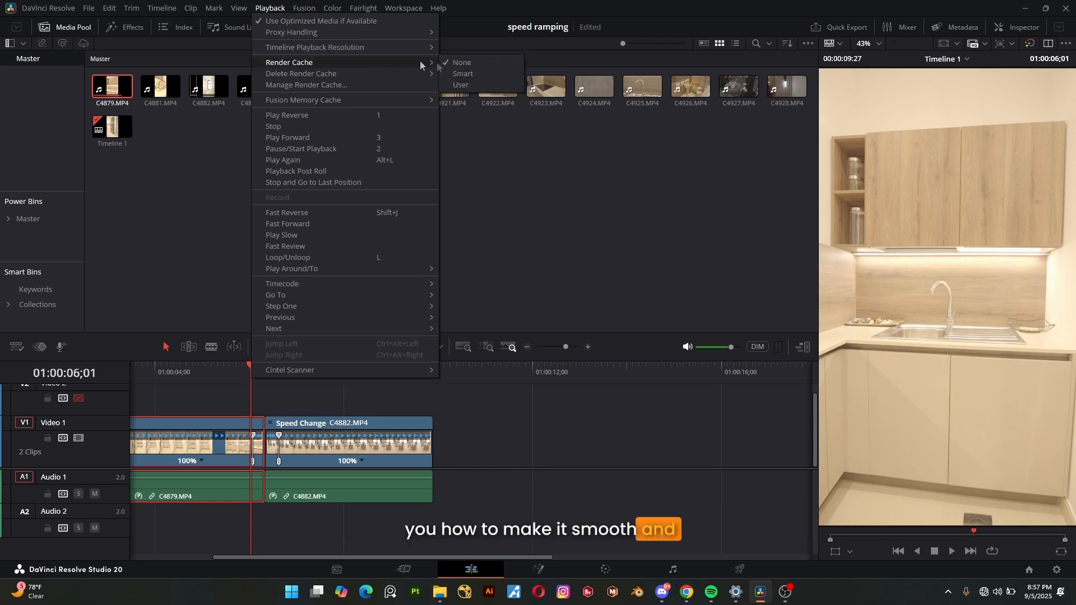
click(462, 85)
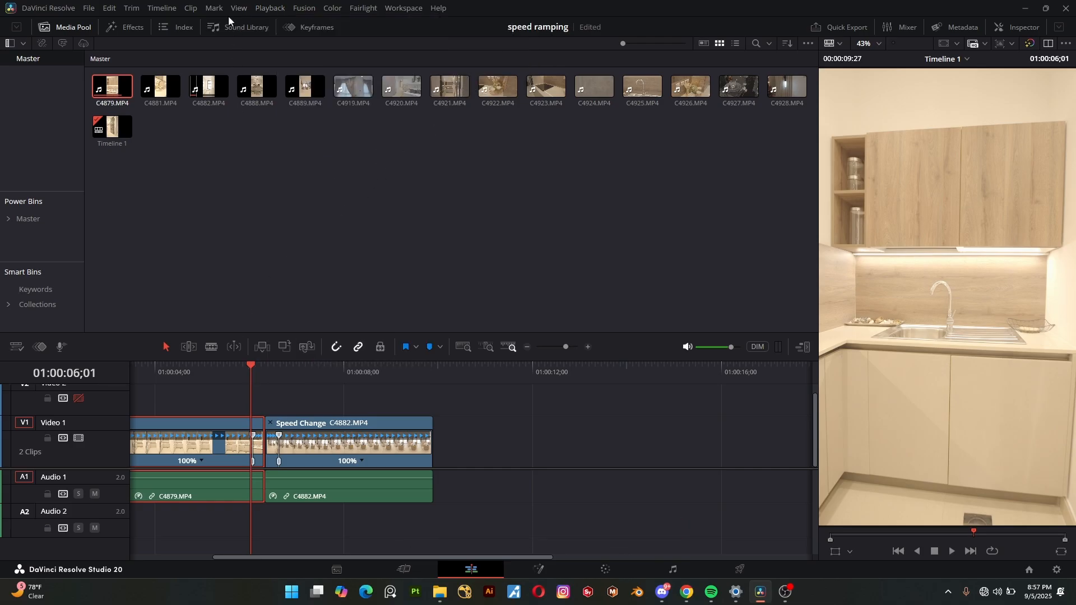
click(257, 11)
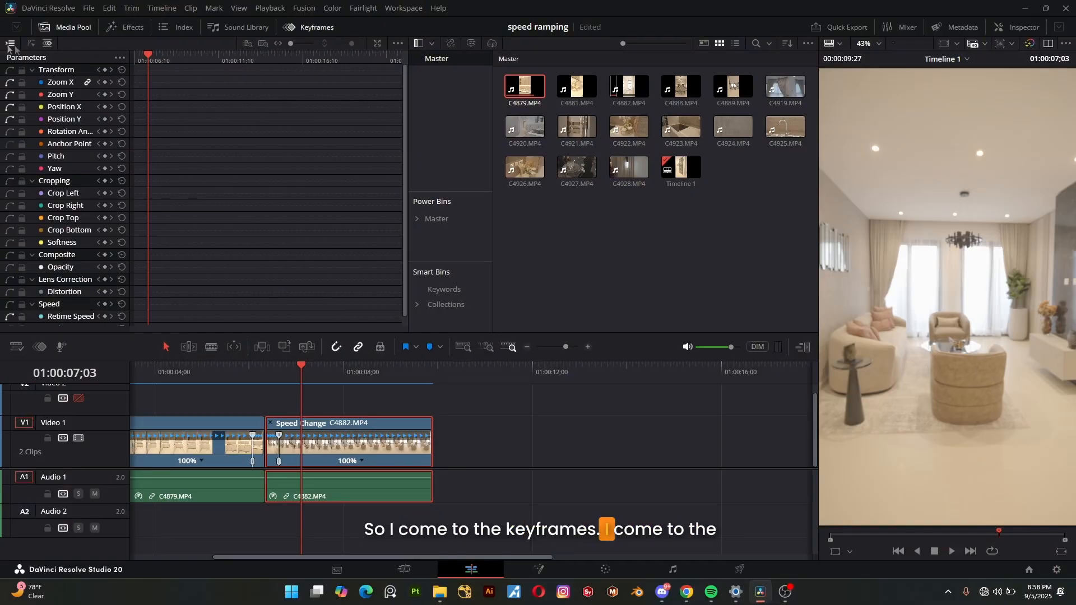
Show the keyframe curve graph for C4879.MP4 with the playhead at 01:00:05;17, just before its speed ramp.
click(32, 45)
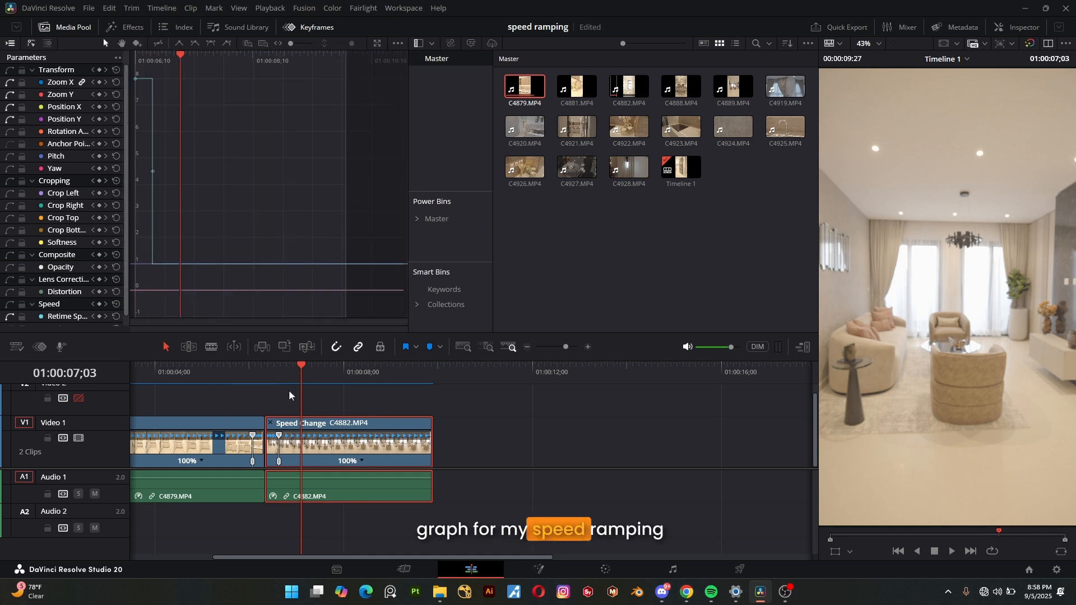
drag(276, 378, 229, 389)
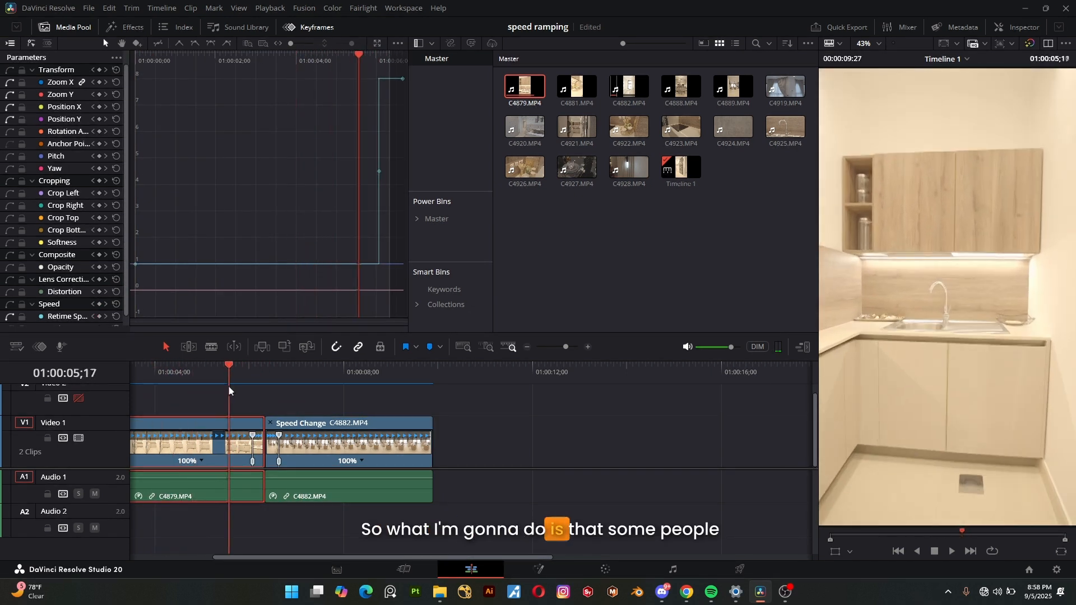
click(40, 347)
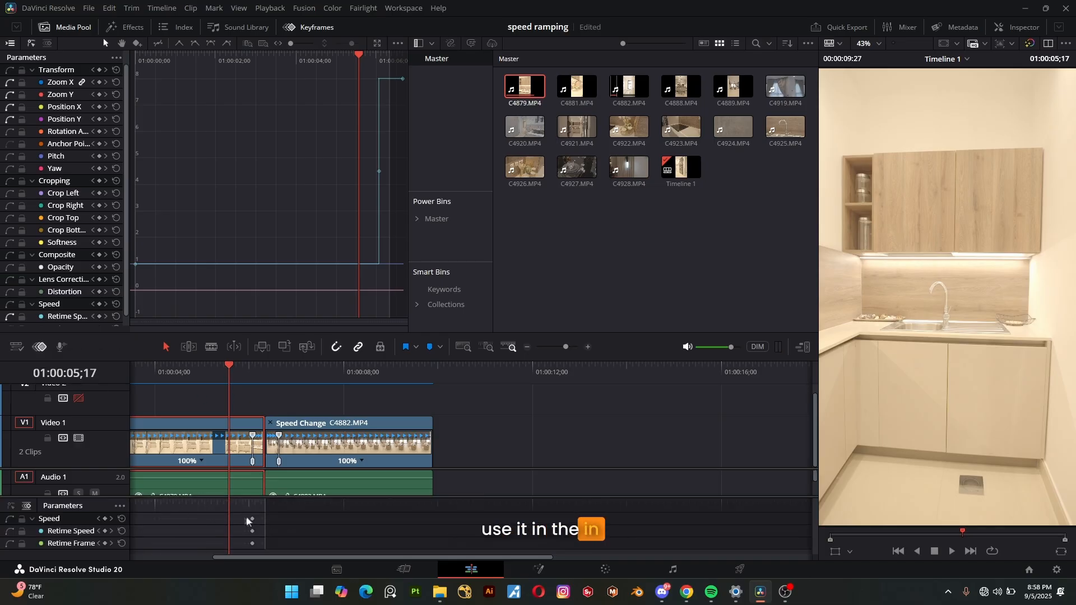
click(40, 347)
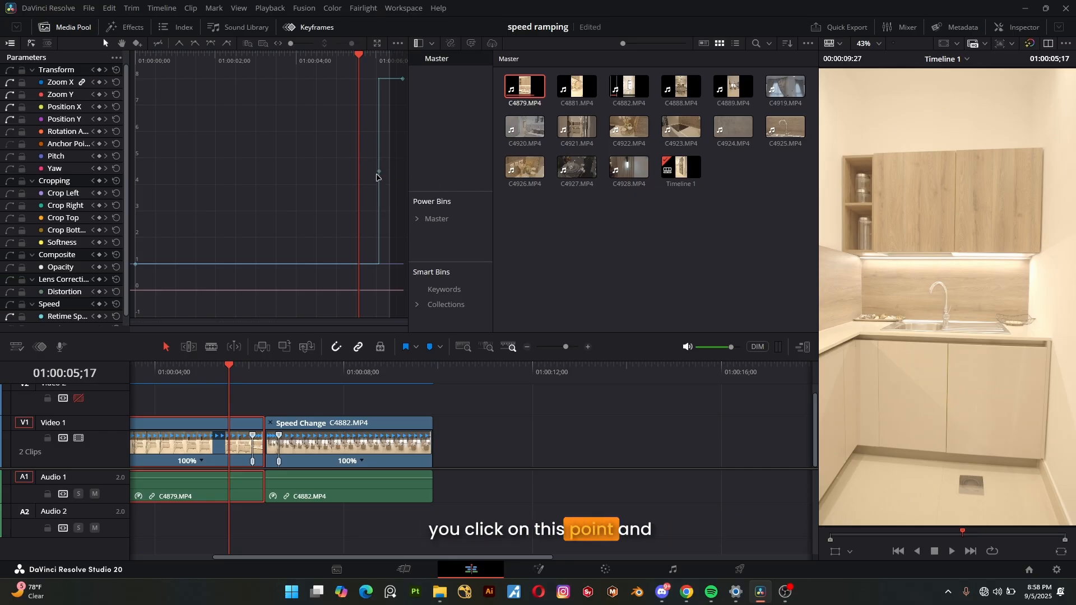
Smooth the Retime Speed keyframe at C4879.MP4's speed point and lengthen its curve handles for a more gradual ramp.
click(379, 172)
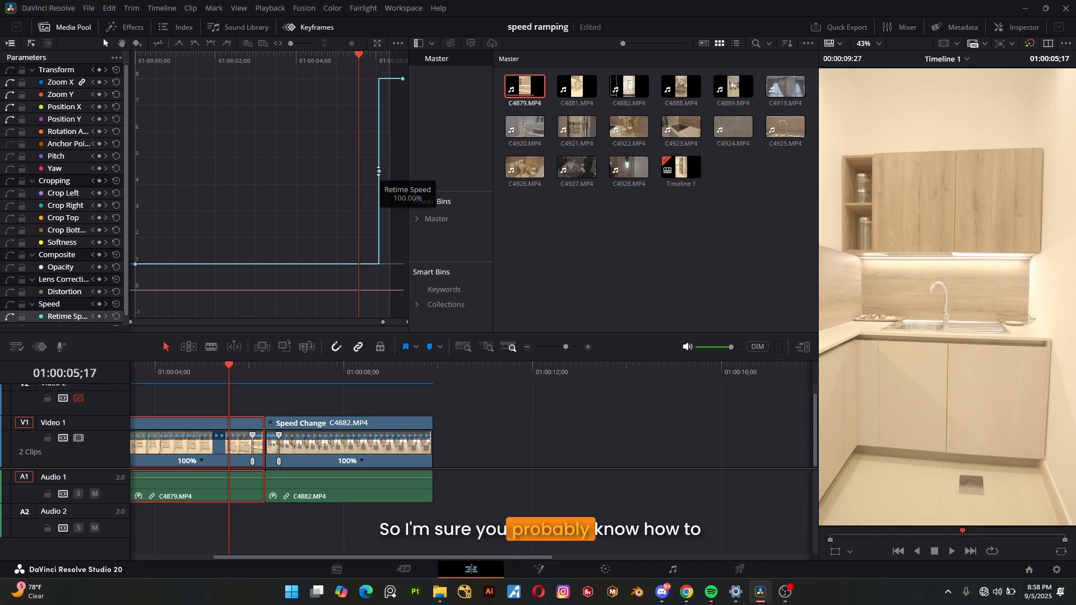
click(210, 44)
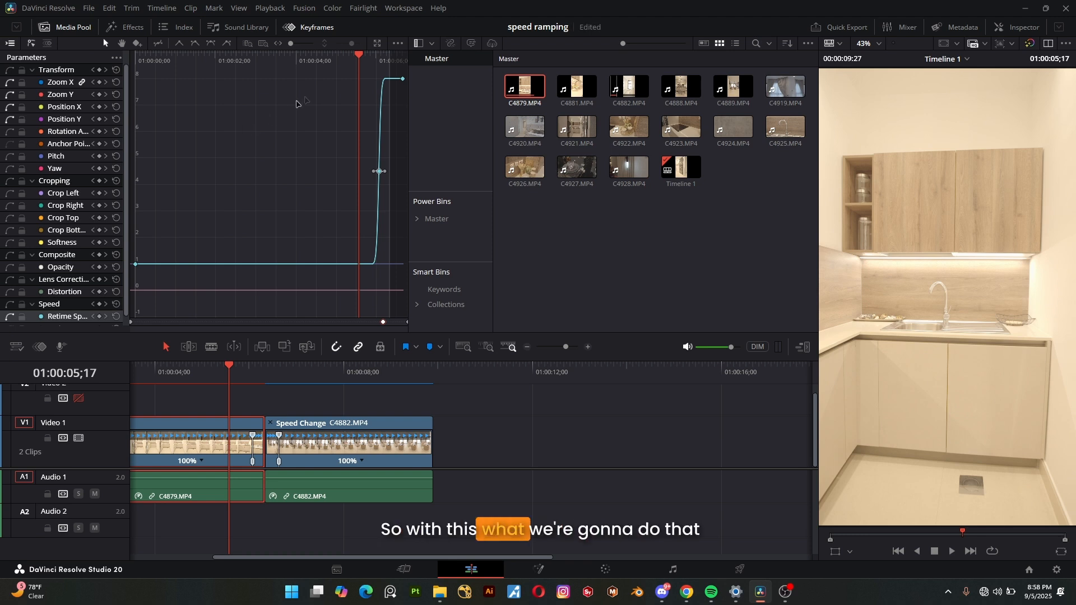
mouse_move(379, 171)
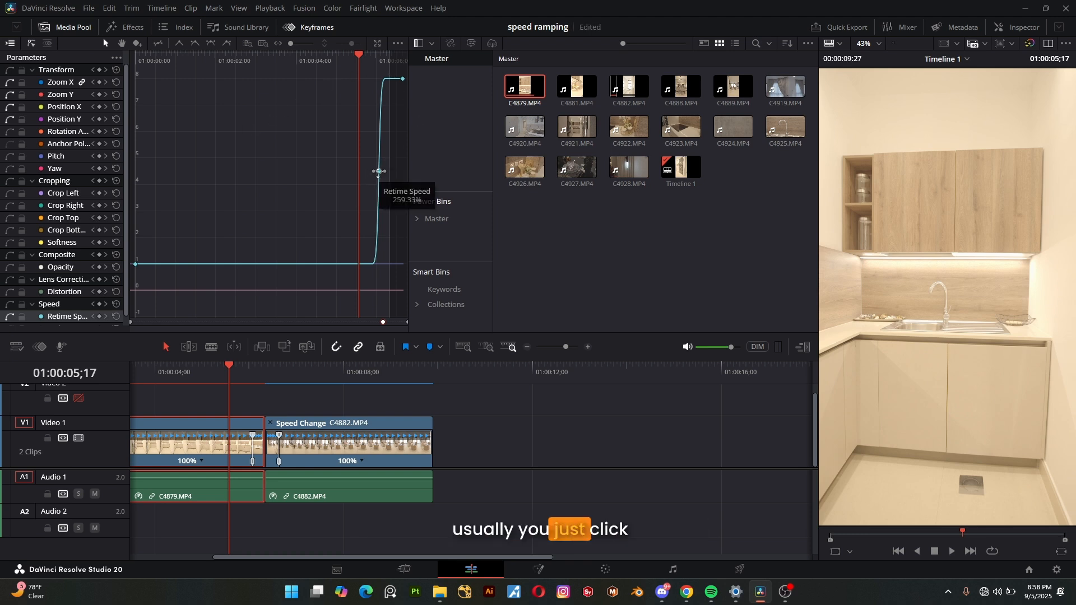
drag(379, 172, 355, 171)
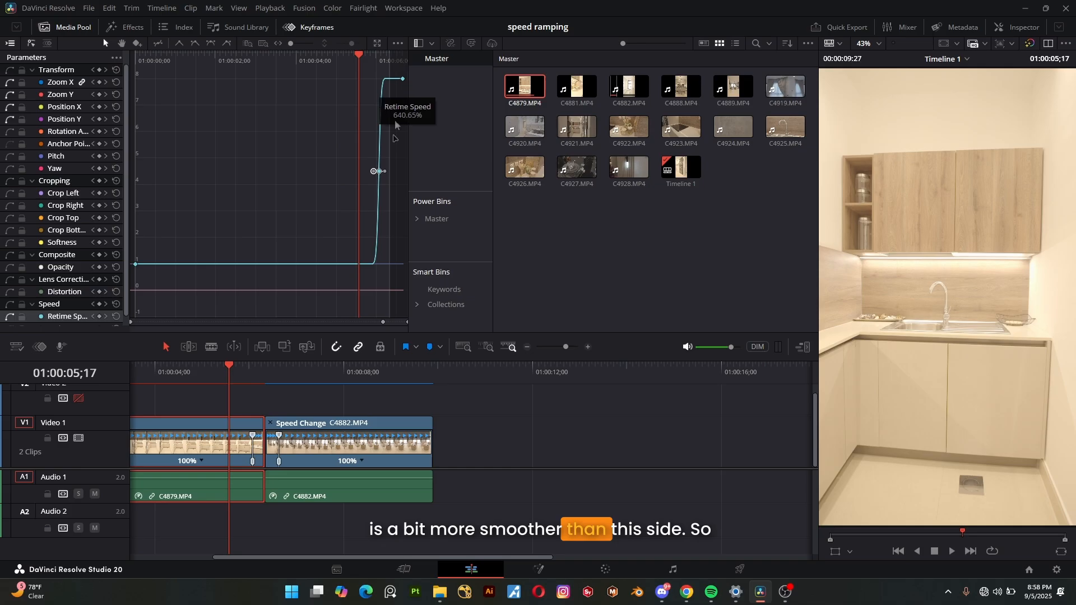
drag(374, 171, 362, 172)
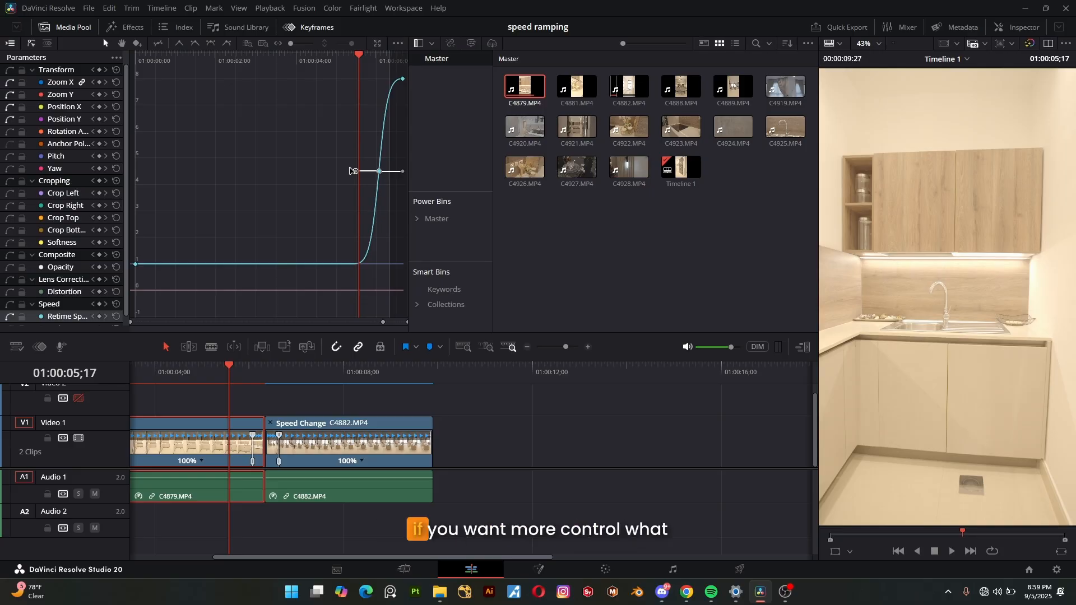
Reshape the Retime Speed ramp of C4879.MP4 by adjusting the incoming and outgoing curve handles independently around its speed point.
key(ctrl+z)
drag(350, 171, 375, 178)
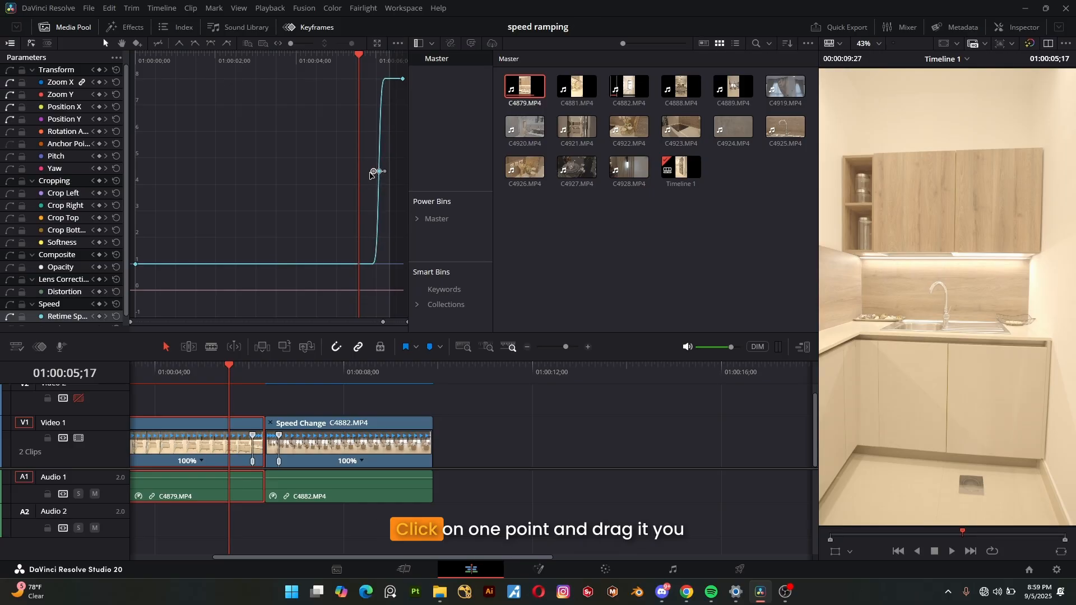
drag(375, 172, 319, 171)
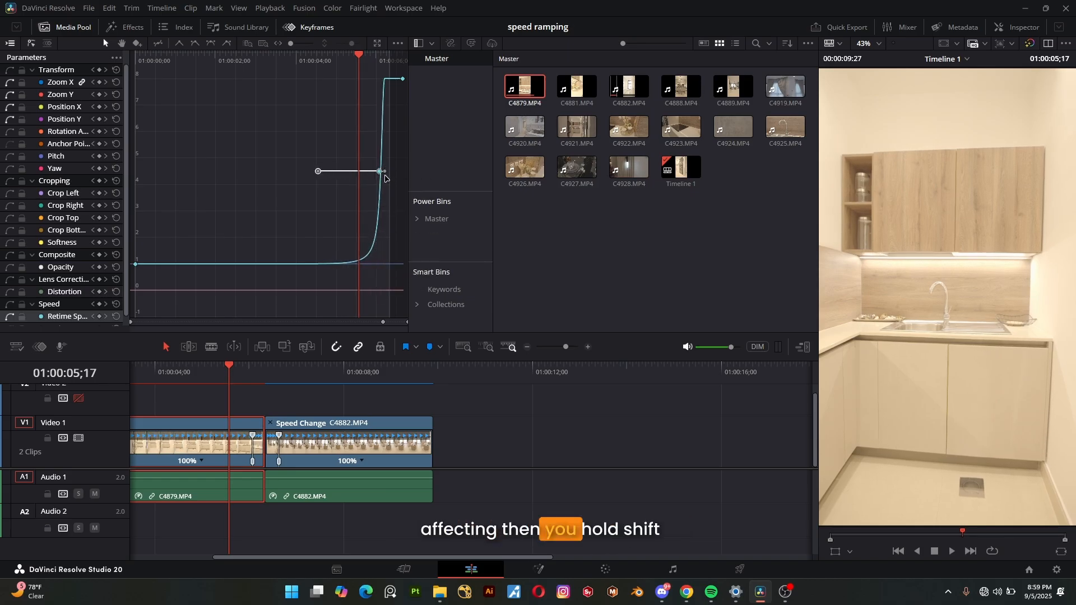
click(380, 171)
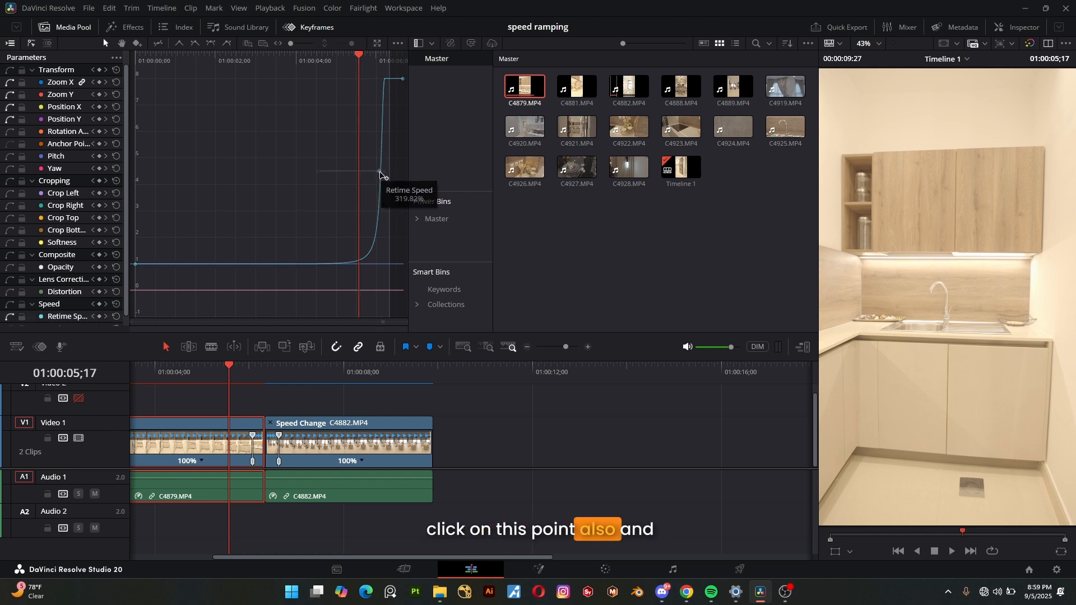
drag(385, 172, 412, 181)
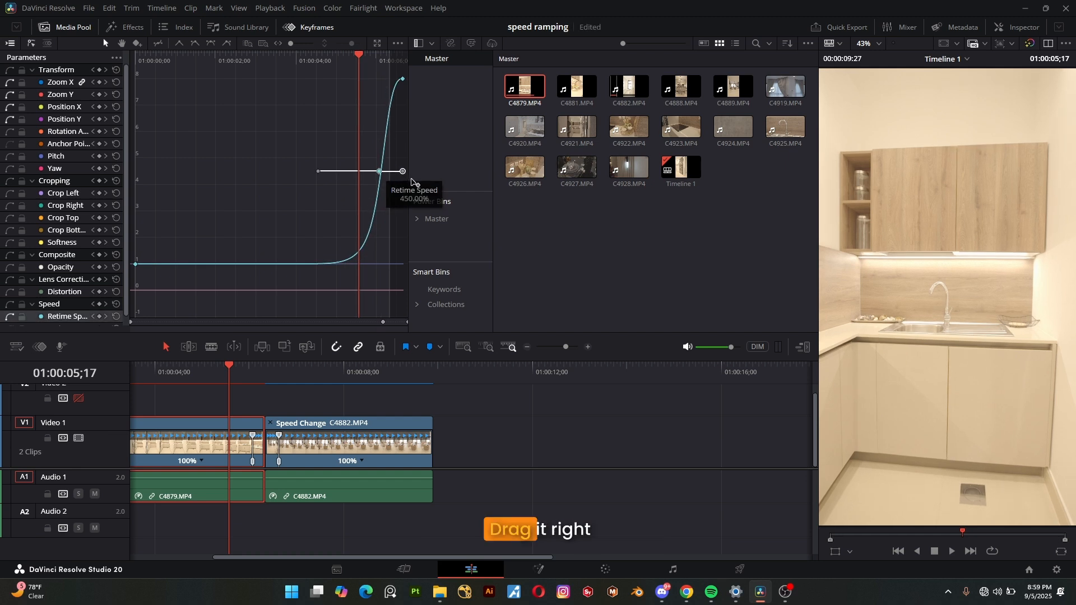
drag(317, 174, 407, 173)
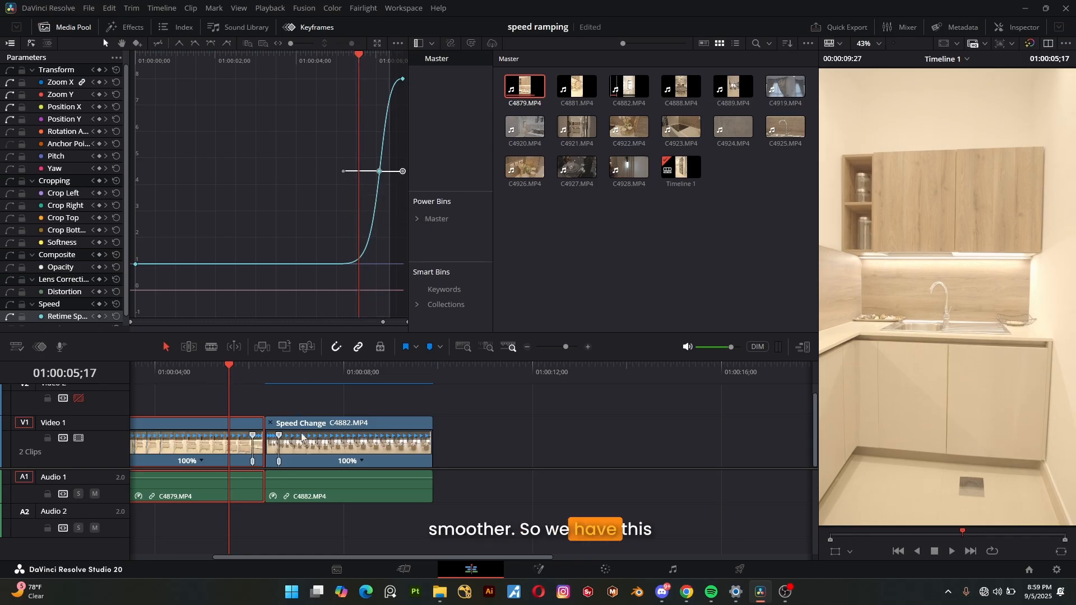
Smooth the Retime Speed keyframe at C4882.MP4's speed point and lengthen both of its curve handles for a gradual slowdown.
click(311, 443)
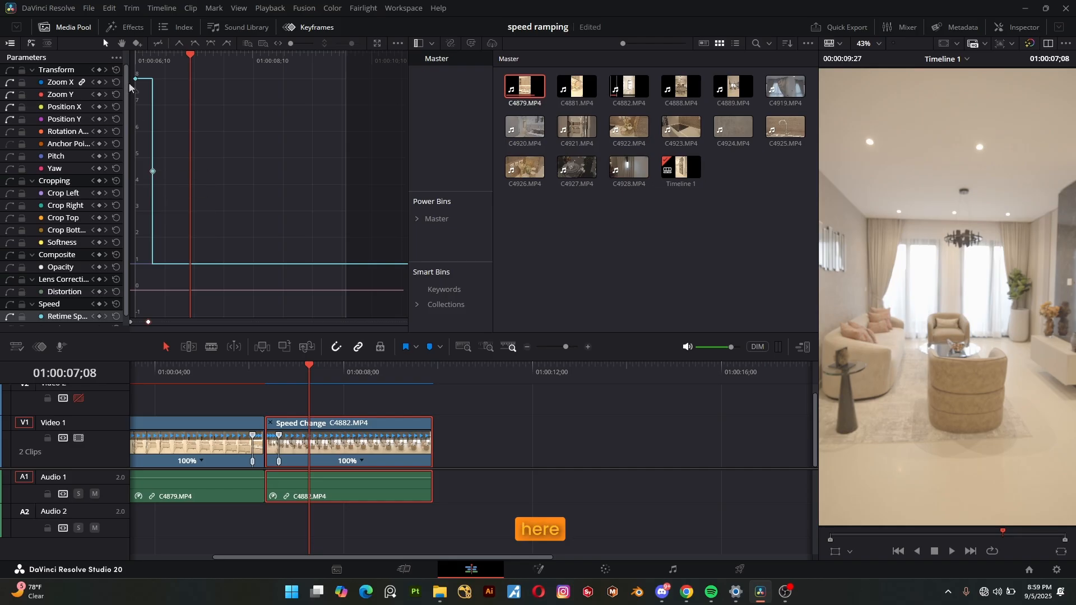
click(209, 44)
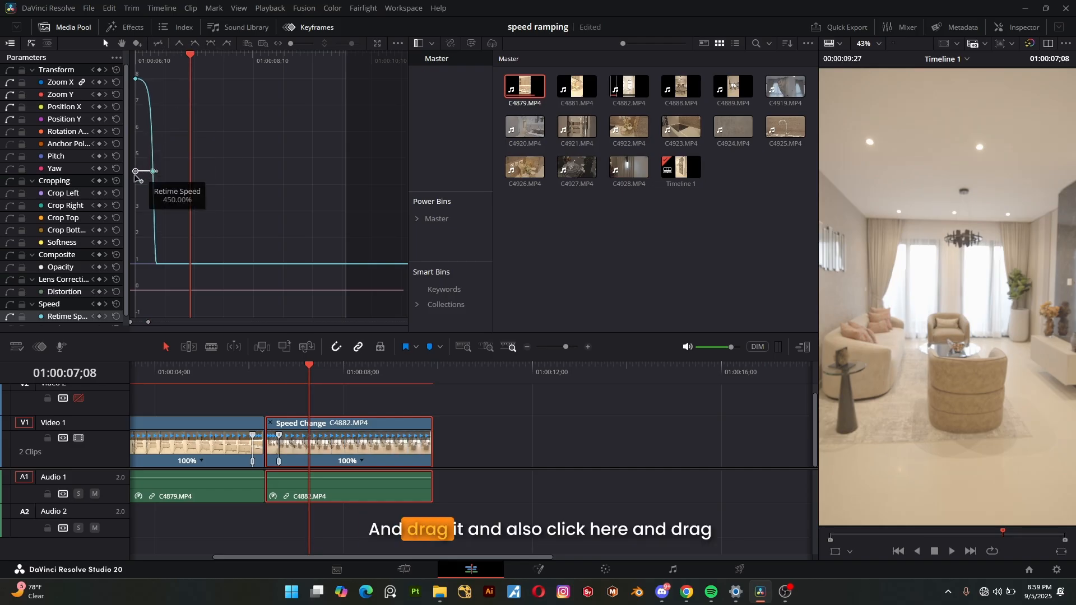
drag(147, 171, 135, 171)
drag(157, 175, 180, 173)
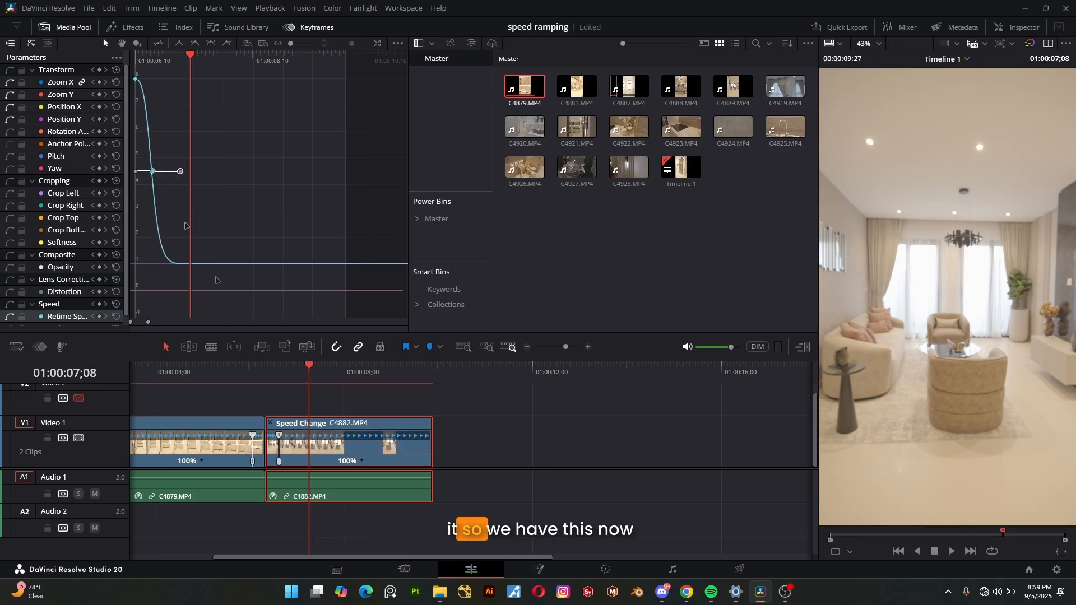
Play the transition between C4879.MP4 and C4882.MP4 repeatedly to check the smoothness of the reshaped curves.
click(230, 367)
key(space)
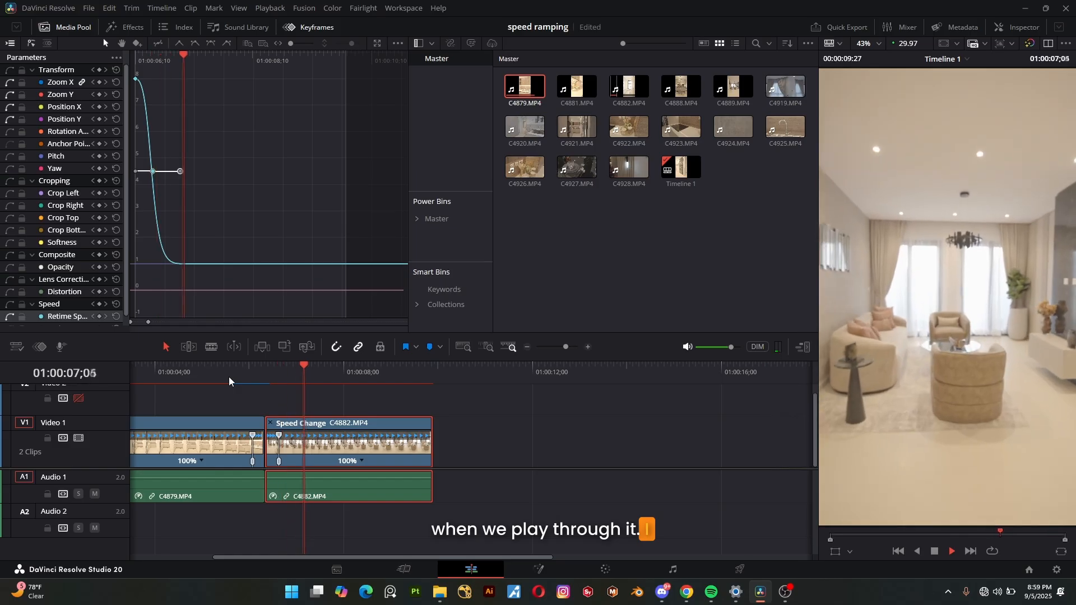
click(217, 374)
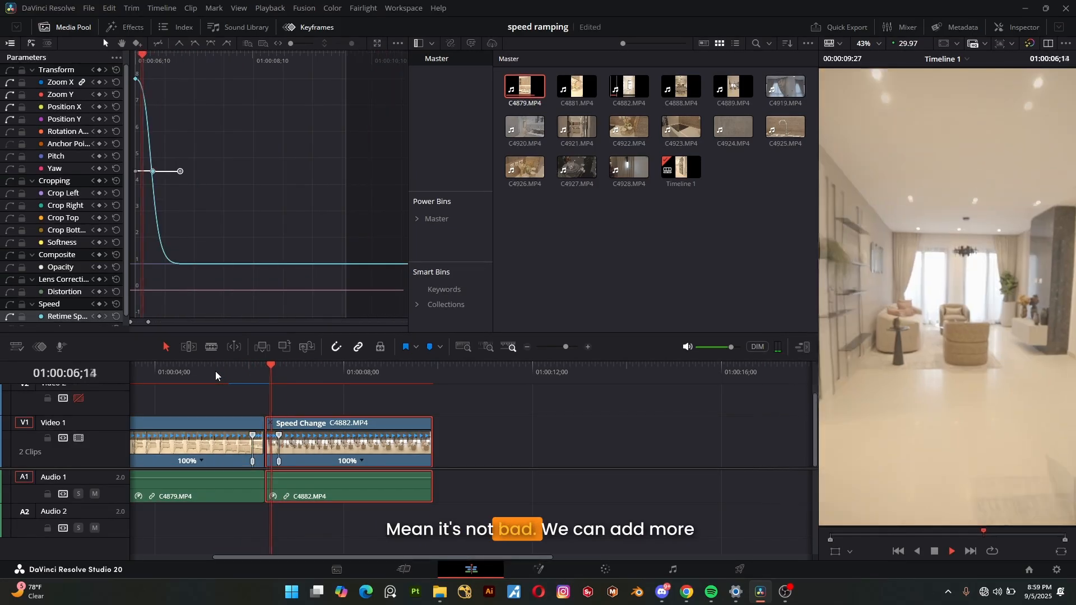
click(215, 372)
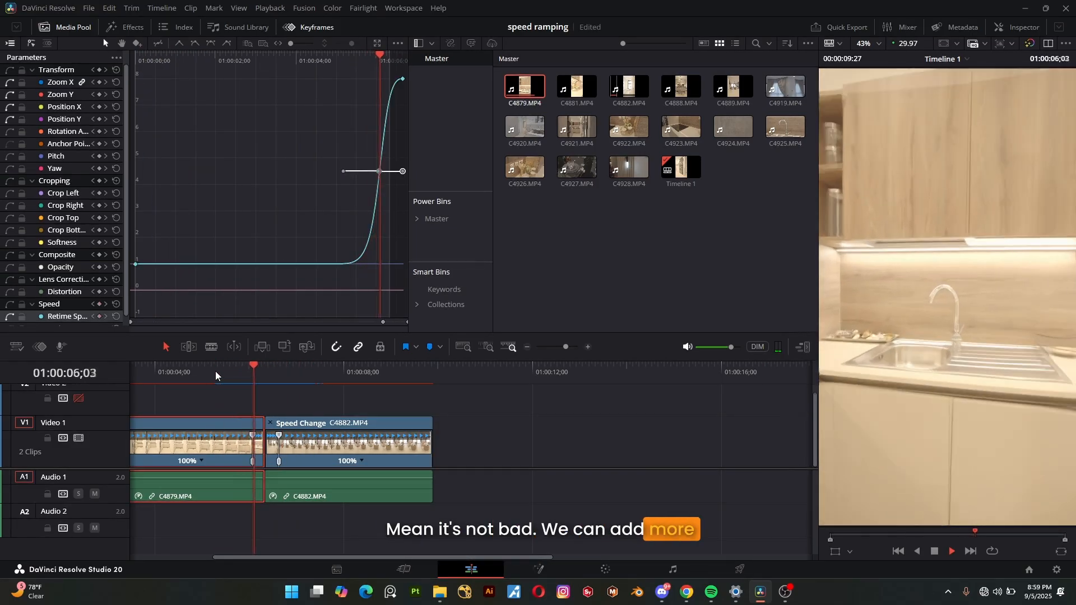
click(215, 372)
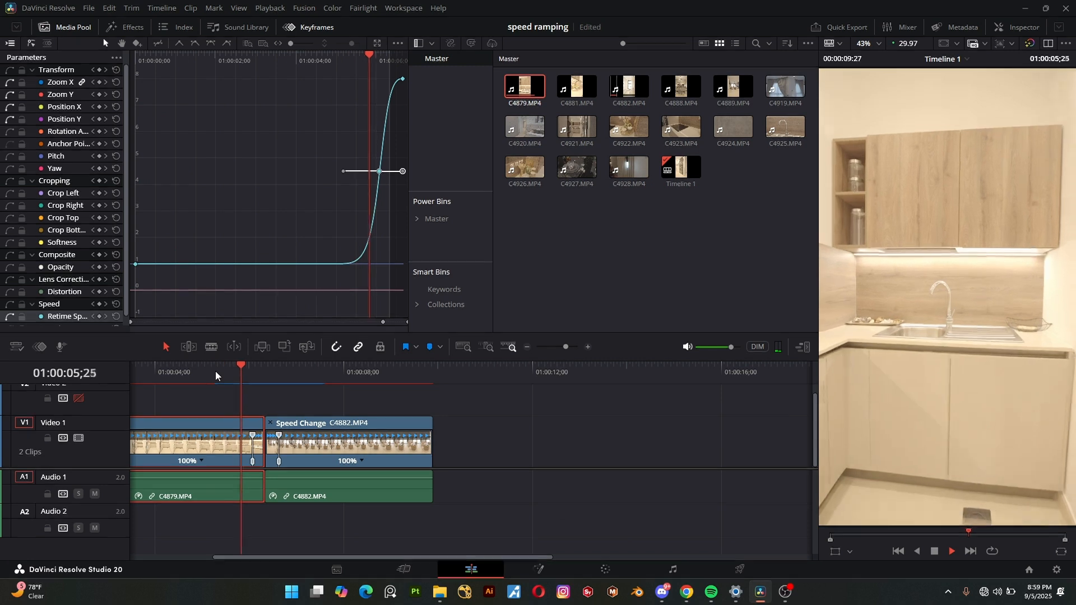
click(215, 372)
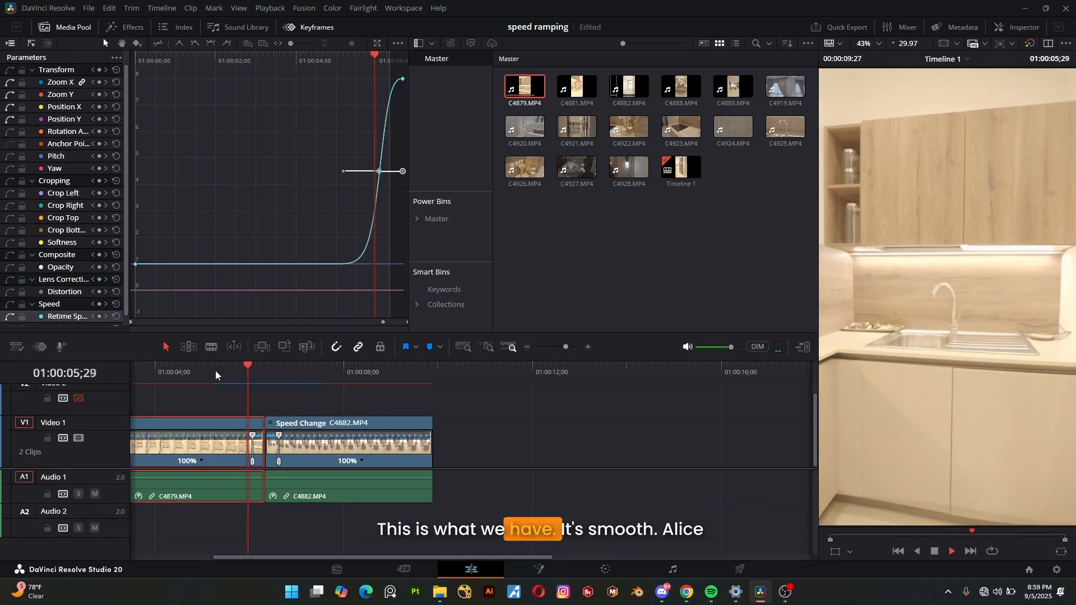
click(215, 373)
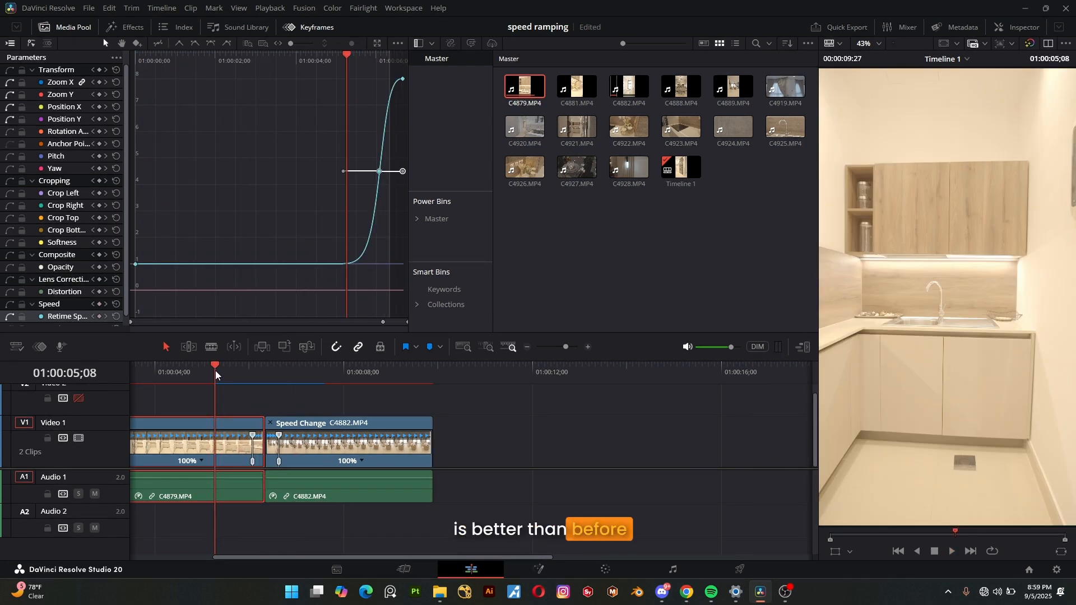
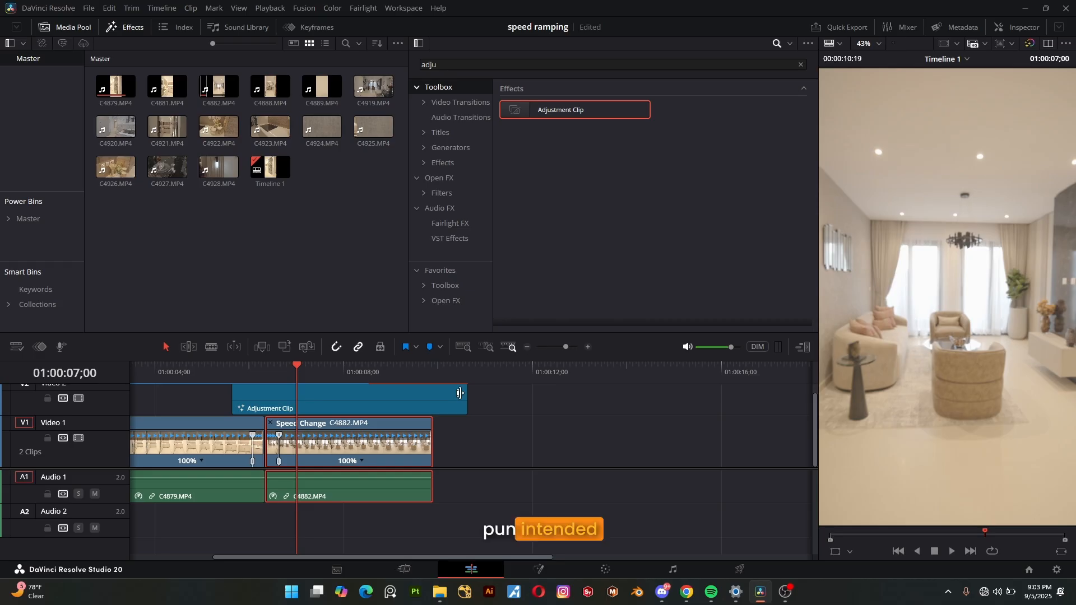
Trim the adjustment clip on Video 2 to span from C4879.MP4's speed point to C4882.MP4's, with a fade at each end.
drag(459, 402, 285, 402)
scroll(239, 429, up, 2)
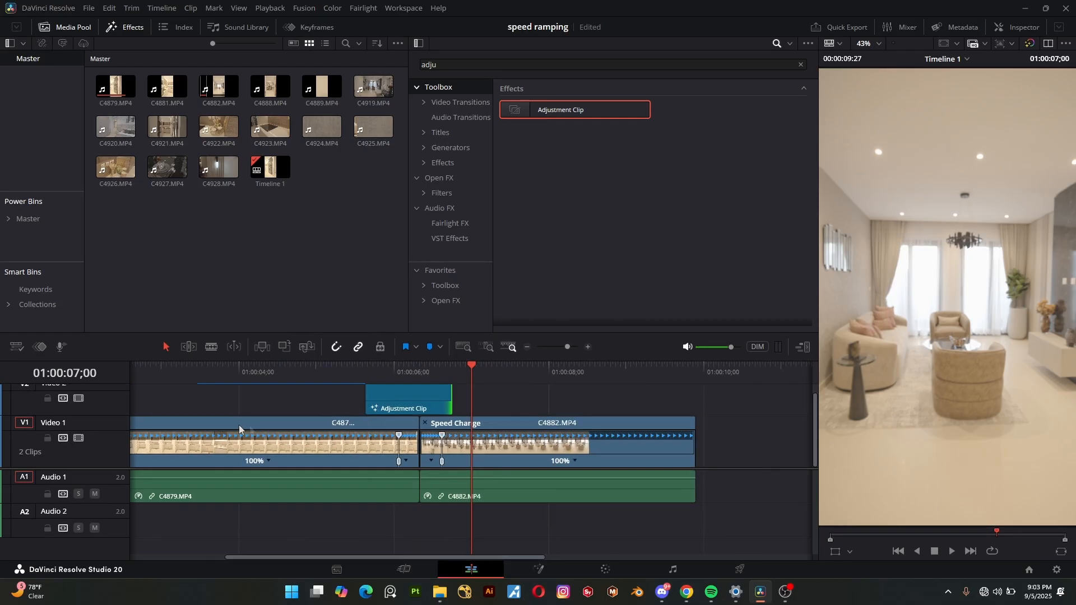
scroll(239, 430, up, 1)
scroll(373, 435, up, 1)
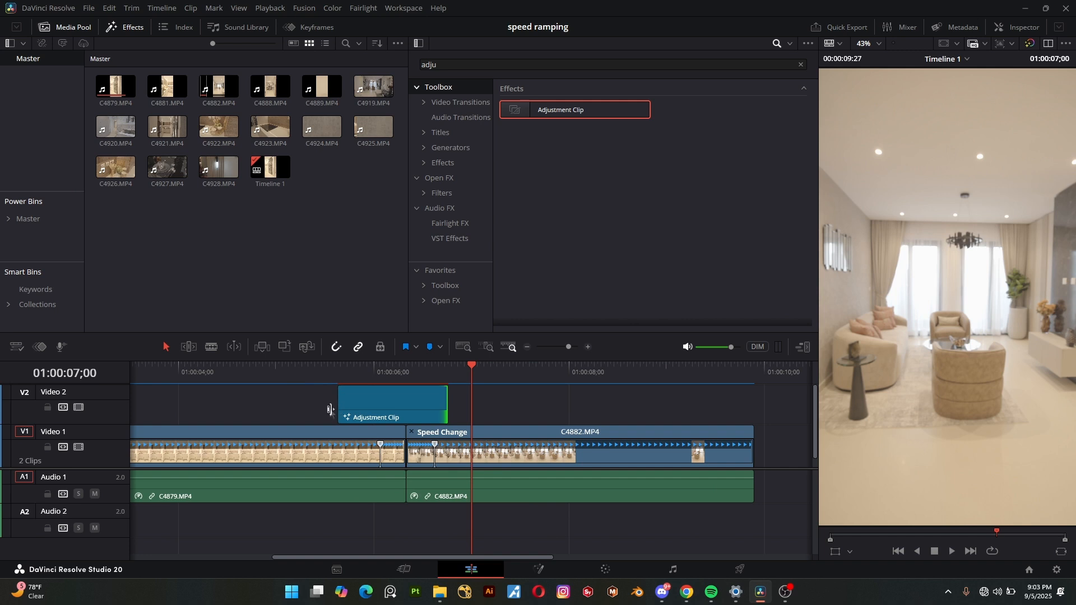
scroll(330, 411, down, 1)
drag(341, 409, 380, 417)
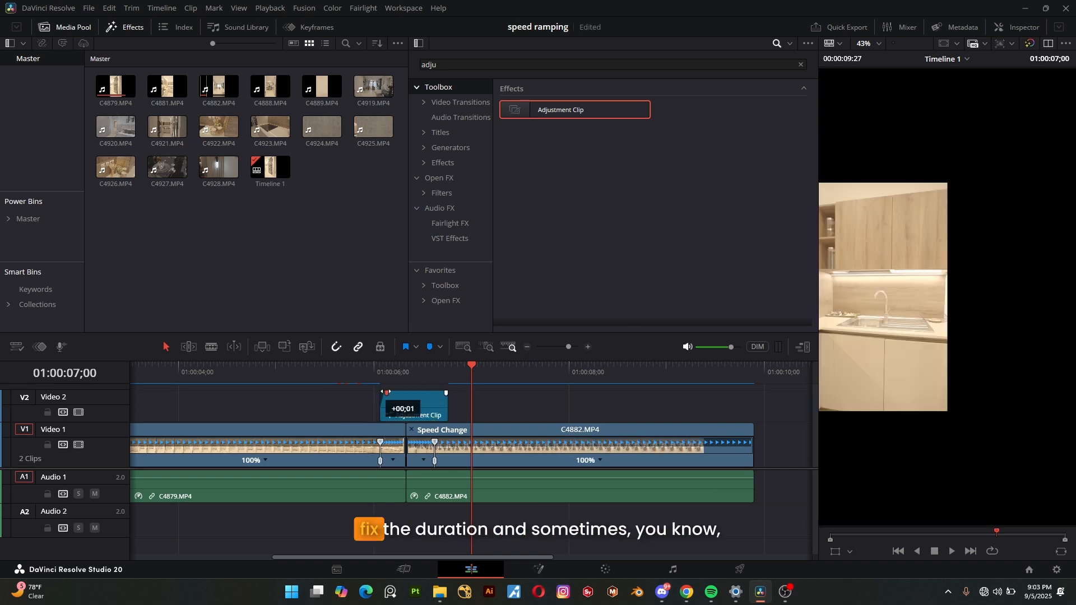
drag(446, 406, 434, 407)
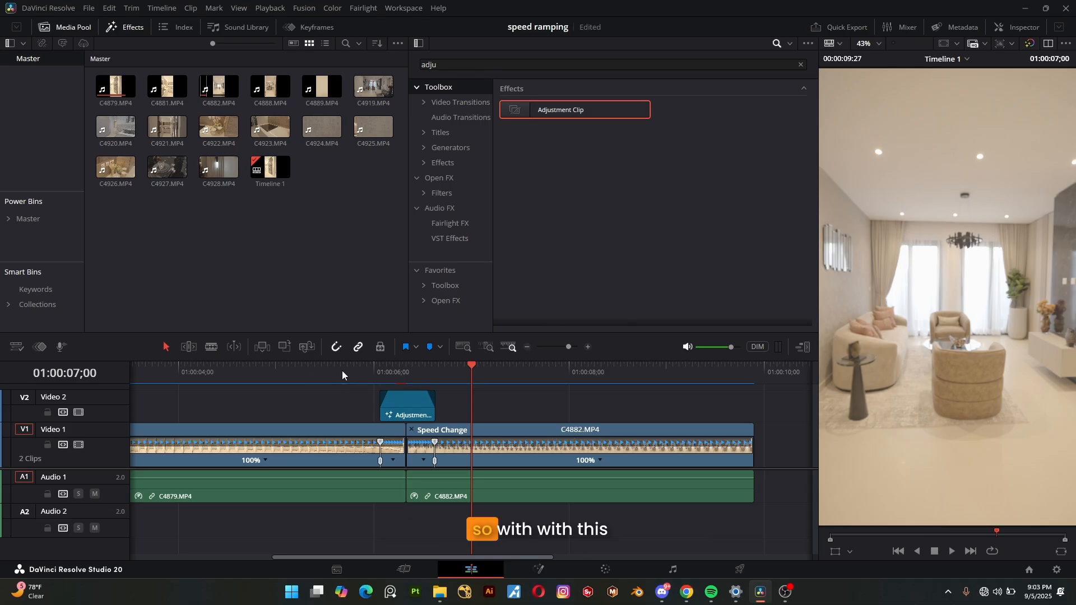
Play the whole sequence from the start of the timeline to review the speed ramp under the adjustment clip.
drag(437, 370, 124, 384)
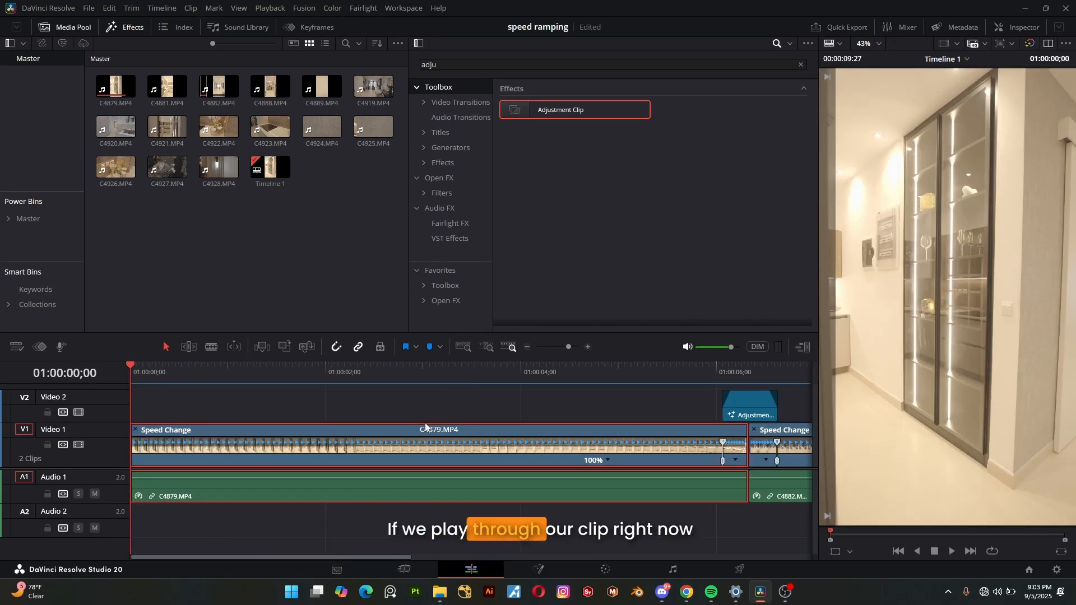
key(ctrl+minus)
key(space)
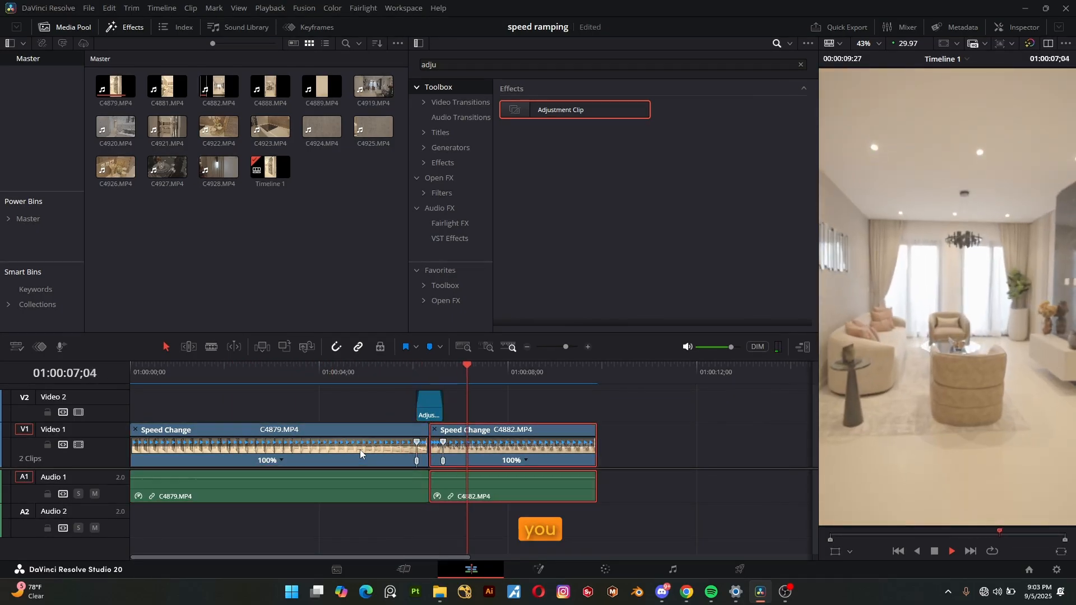
key(space)
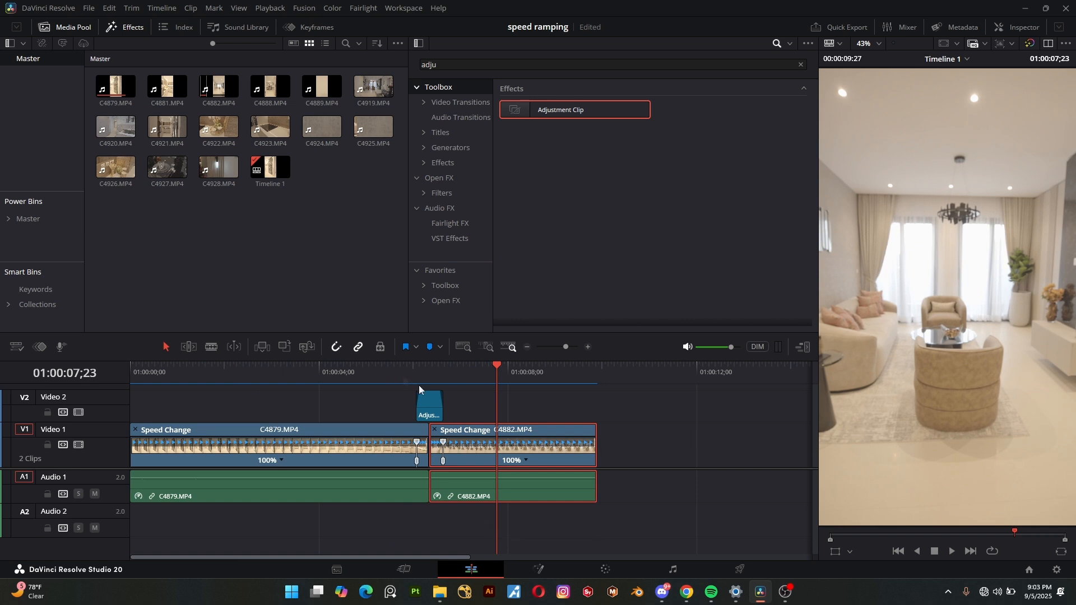
Replay the section just before the adjustment clip several times to examine how smooth the transition is.
click(401, 374)
key(space)
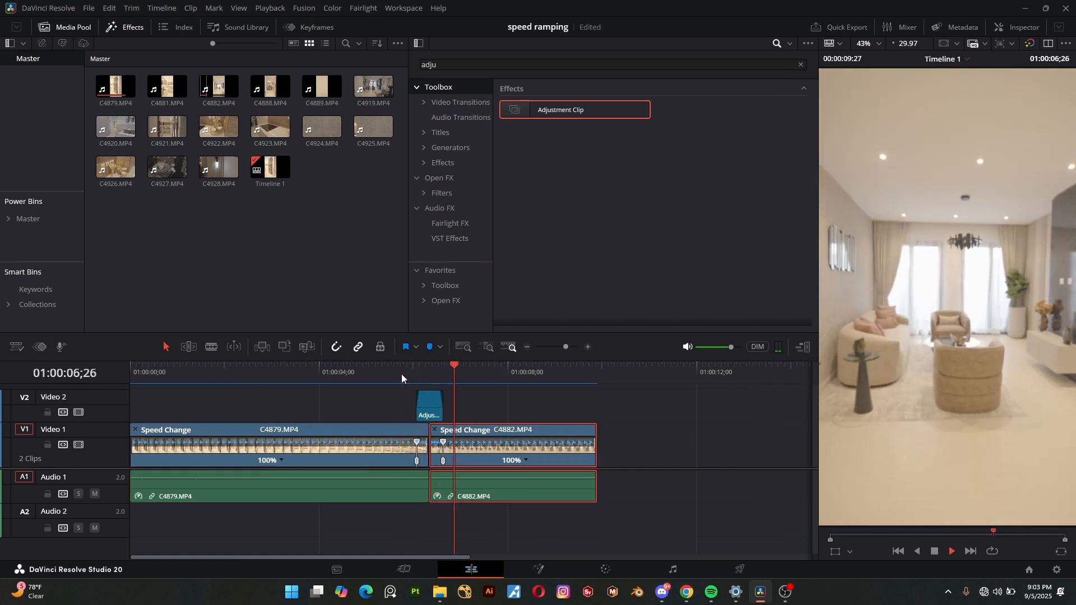
click(401, 374)
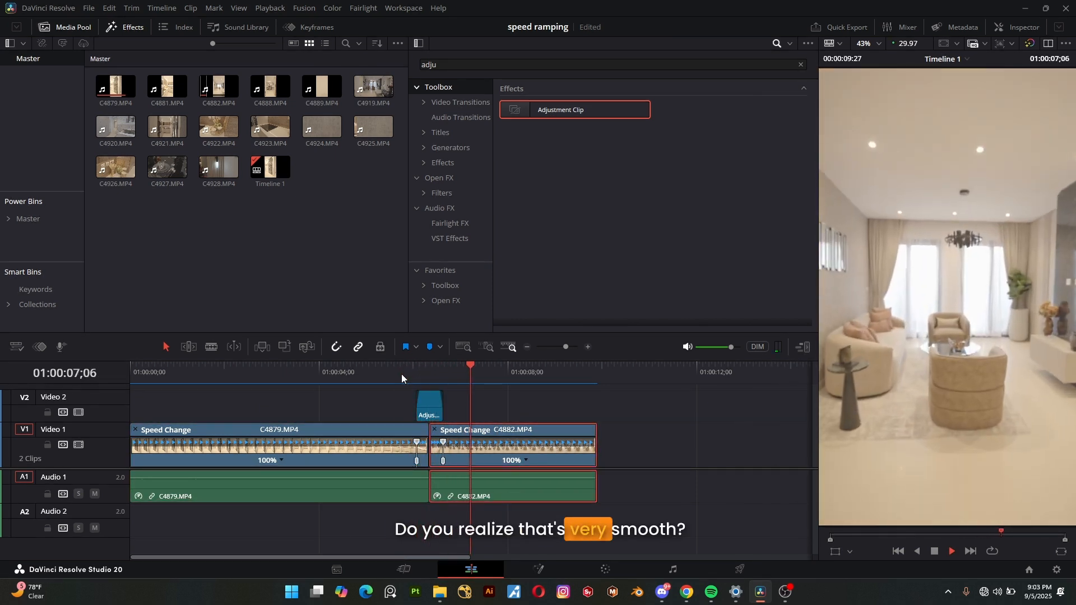
click(402, 374)
click(401, 374)
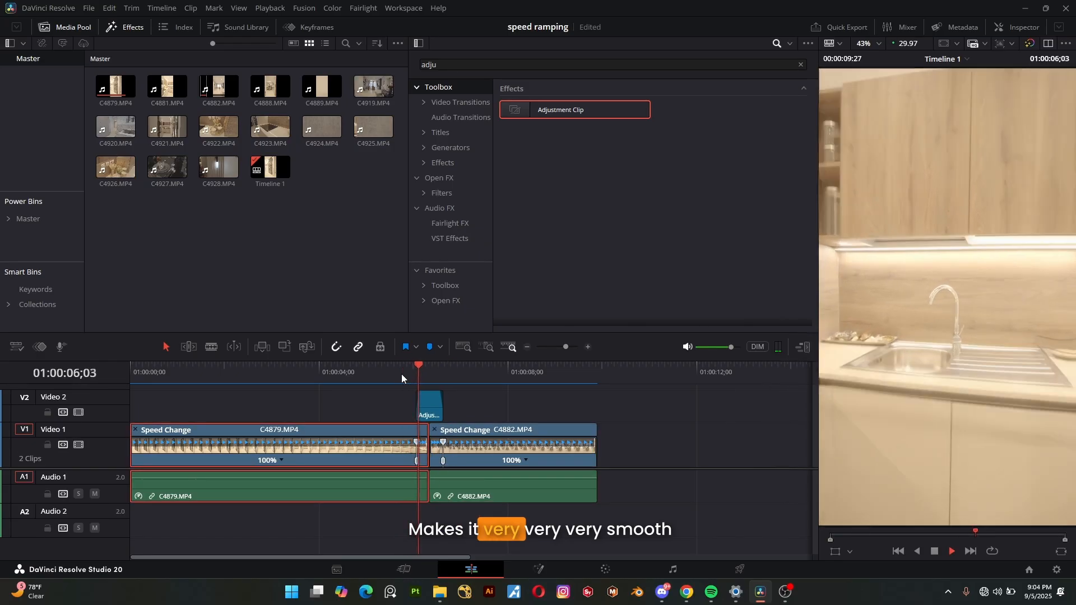
click(401, 374)
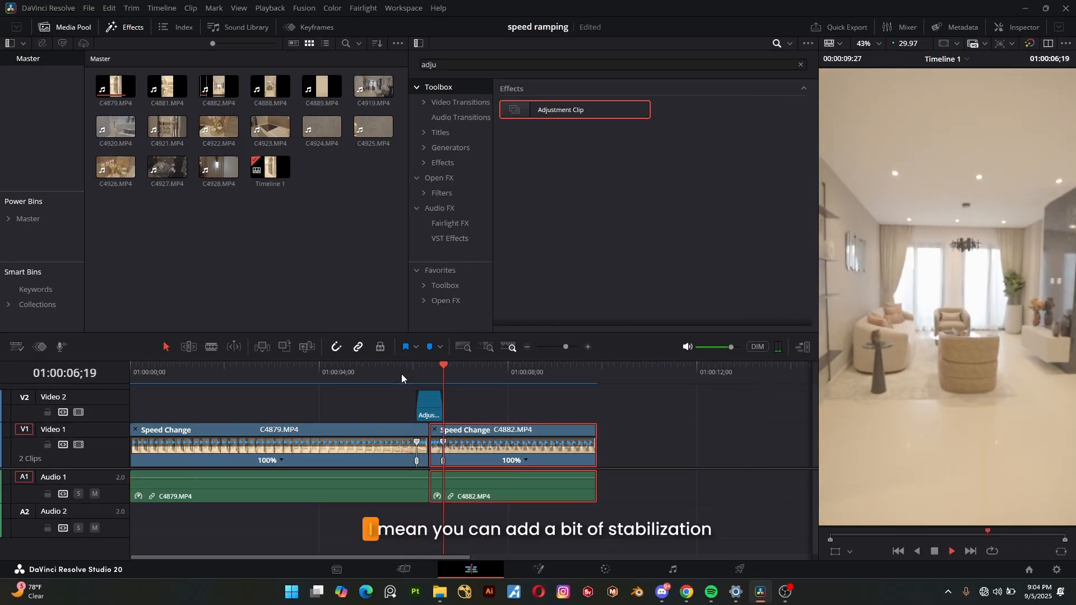
key(space)
Stabilize C4879.MP4 in Translation mode with Smooth set to 0.817.
click(388, 448)
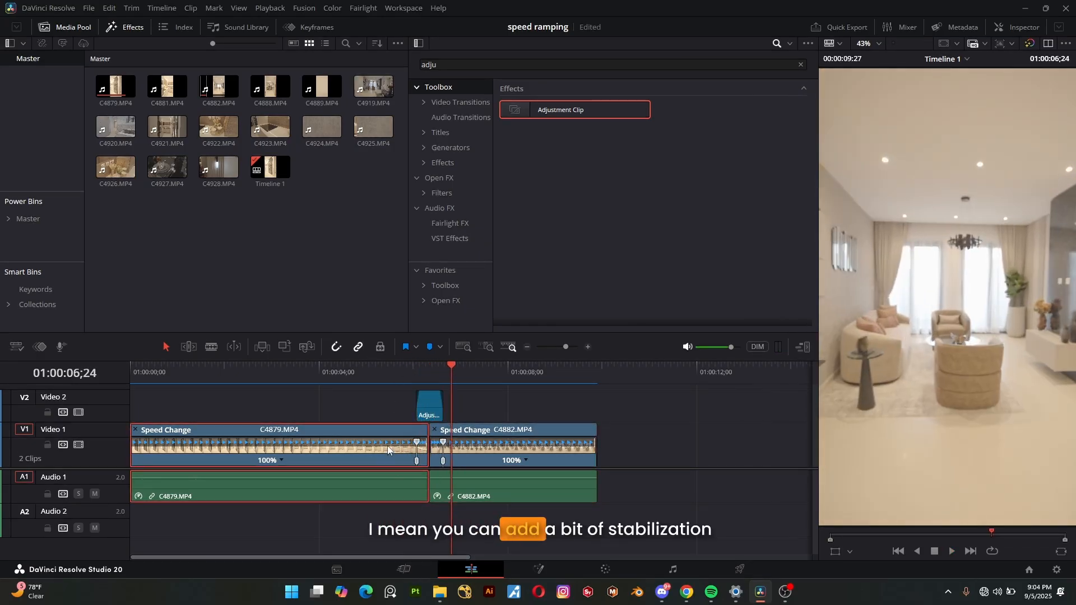
click(1001, 30)
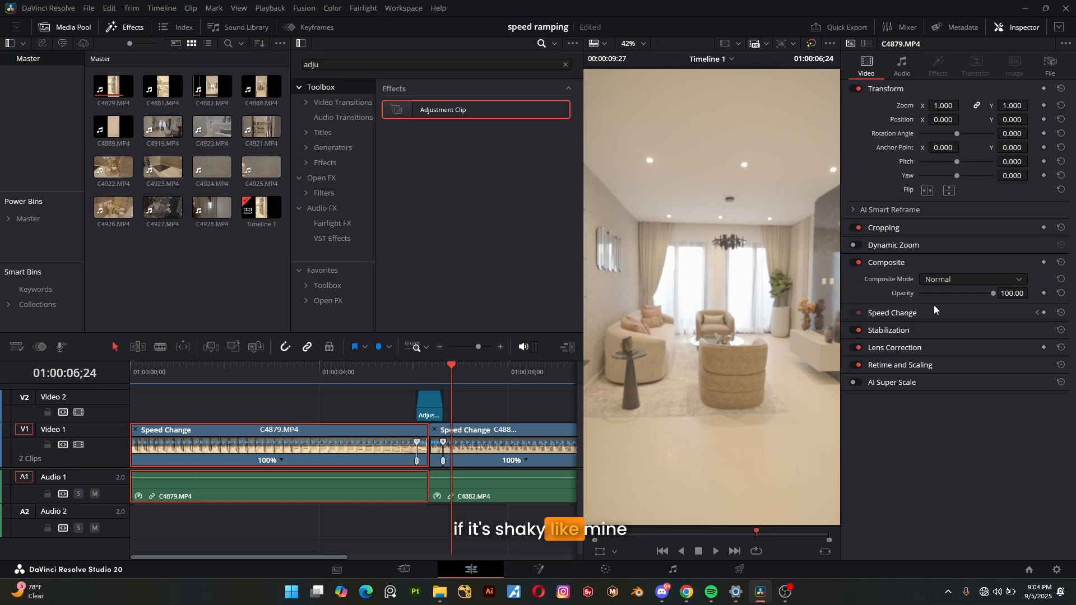
click(897, 331)
click(974, 361)
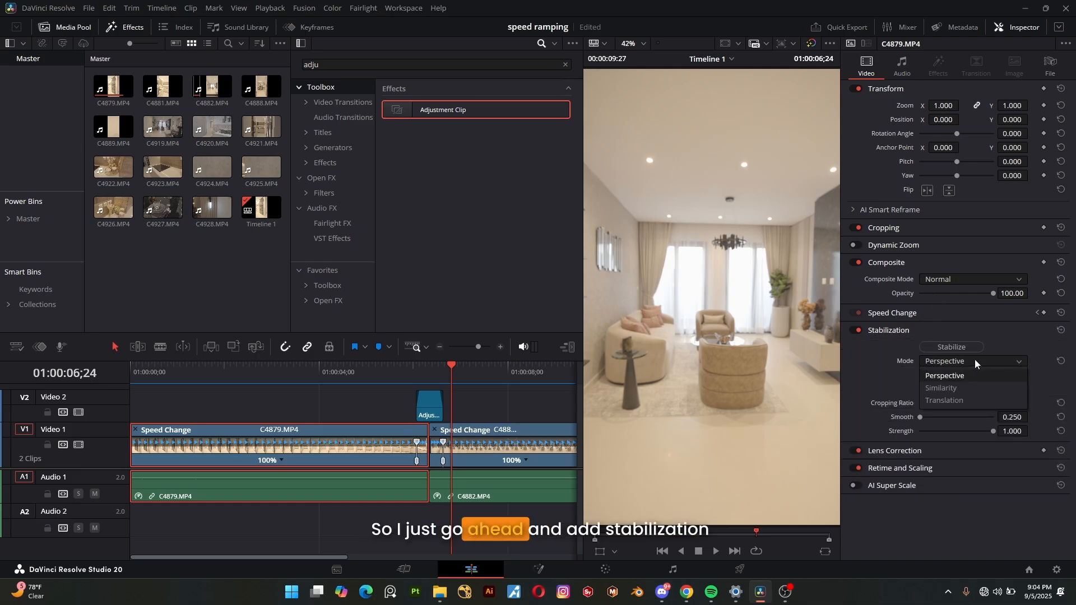
click(965, 400)
click(974, 417)
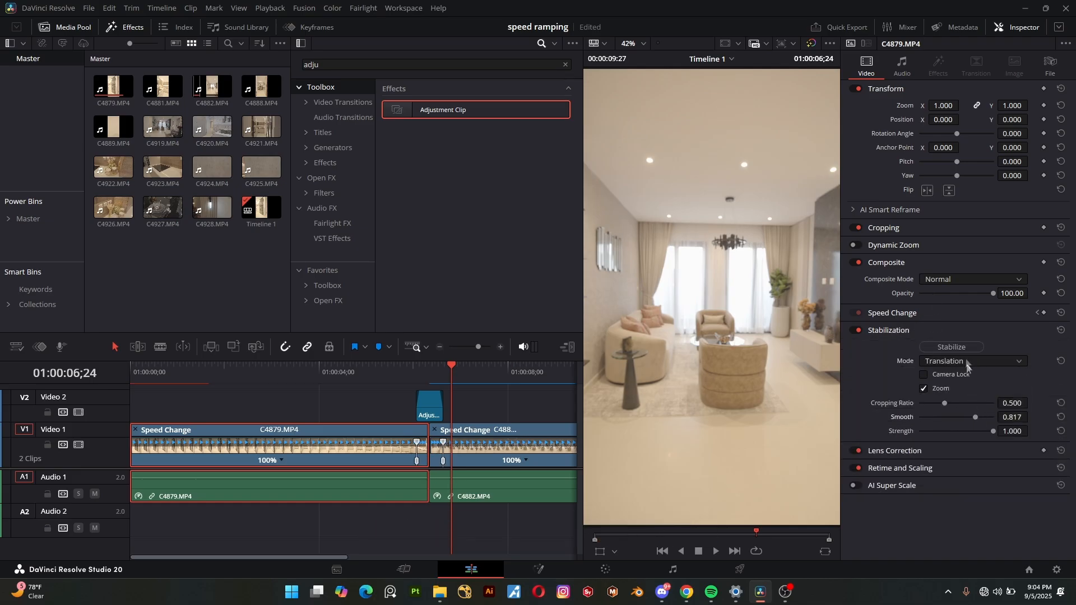
click(951, 347)
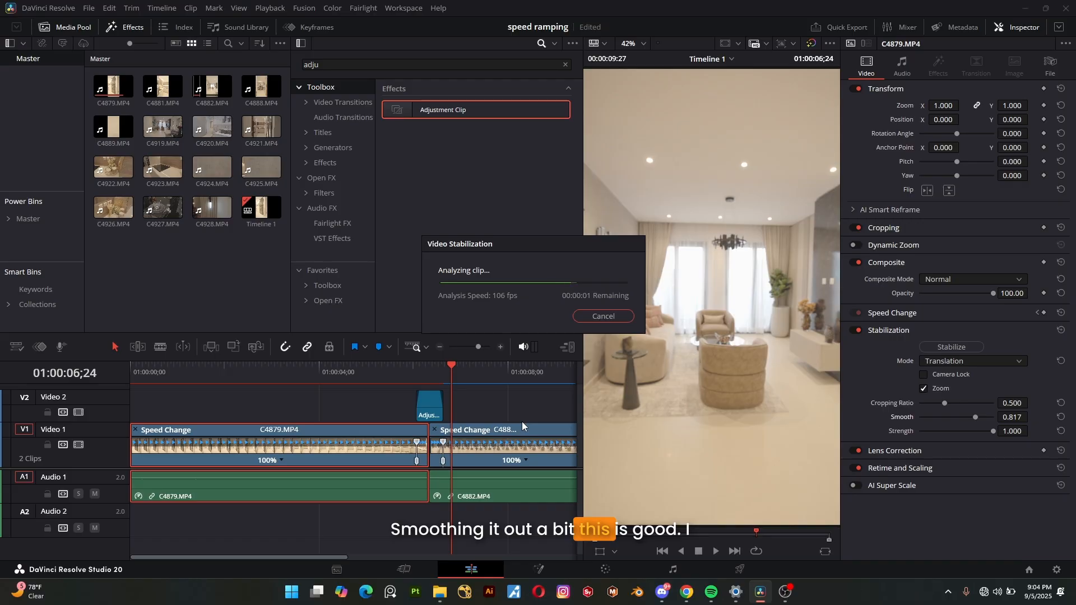
Stabilize C4882.MP4 in Translation mode with Smooth set to 0.863.
click(511, 453)
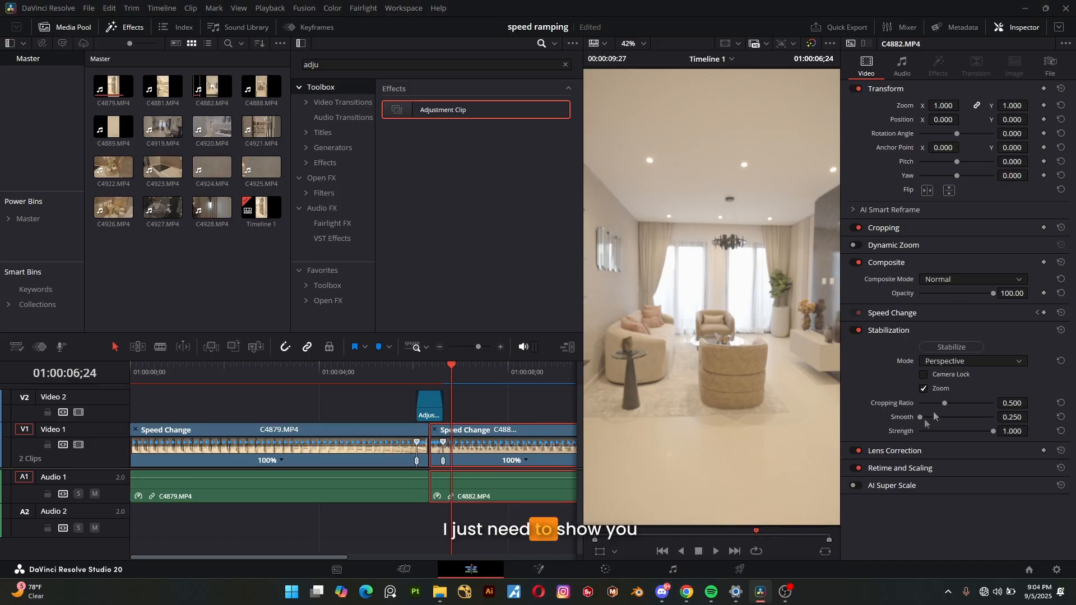
click(976, 363)
click(980, 395)
click(979, 417)
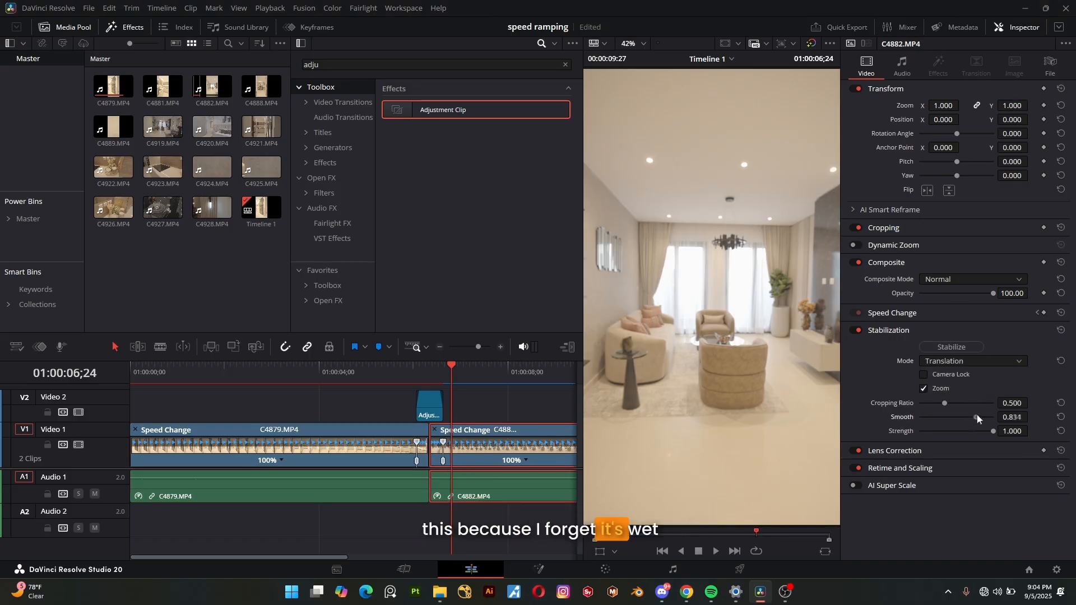
click(946, 349)
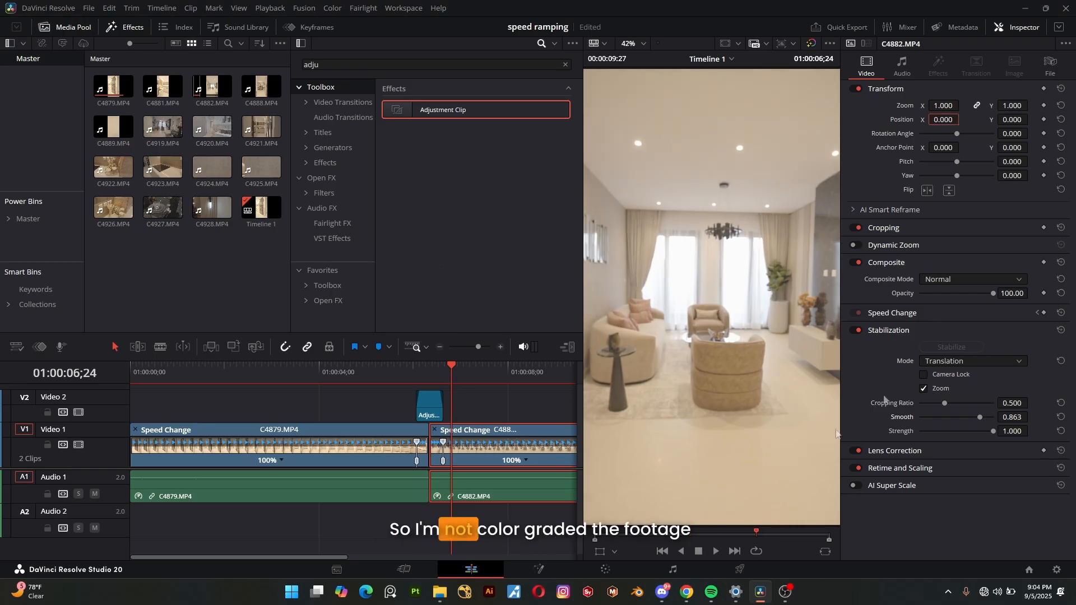
Play back the transition between the two stabilized clips from just before the adjustment clip.
click(381, 372)
key(space)
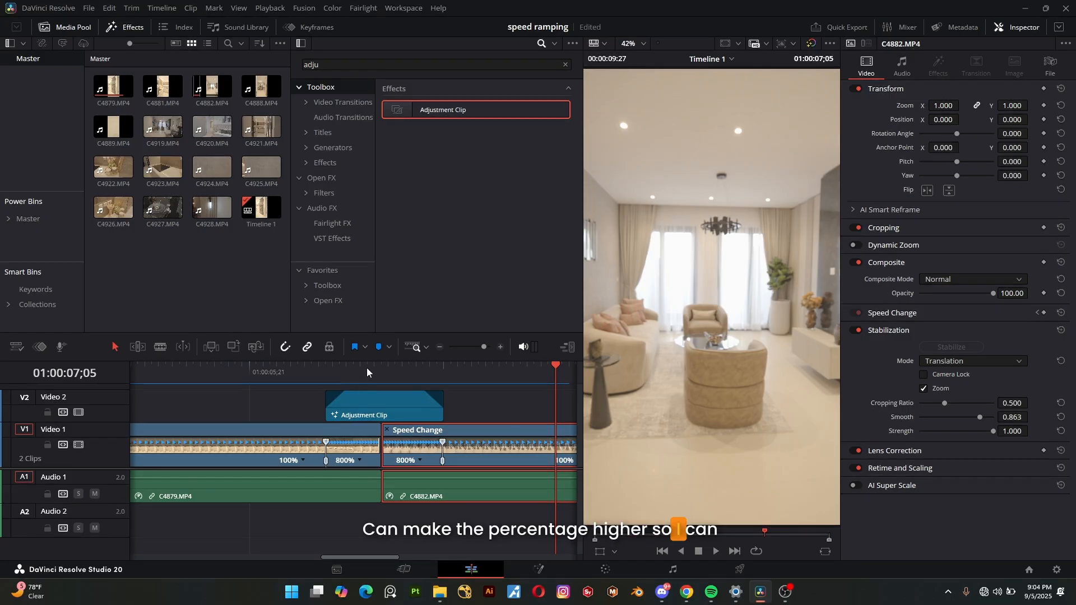
click(360, 372)
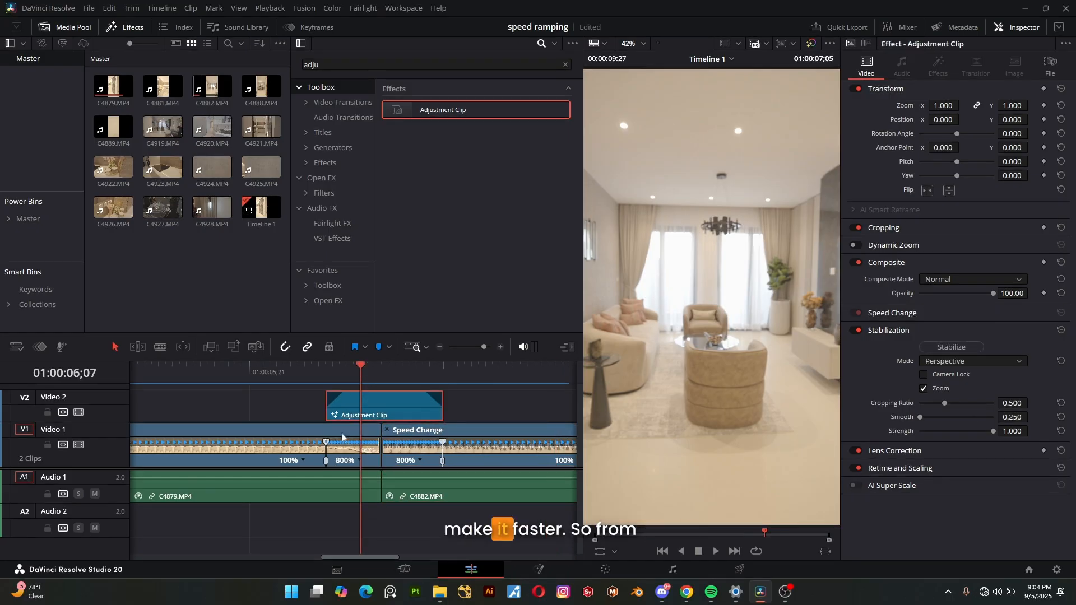
drag(341, 443, 343, 443)
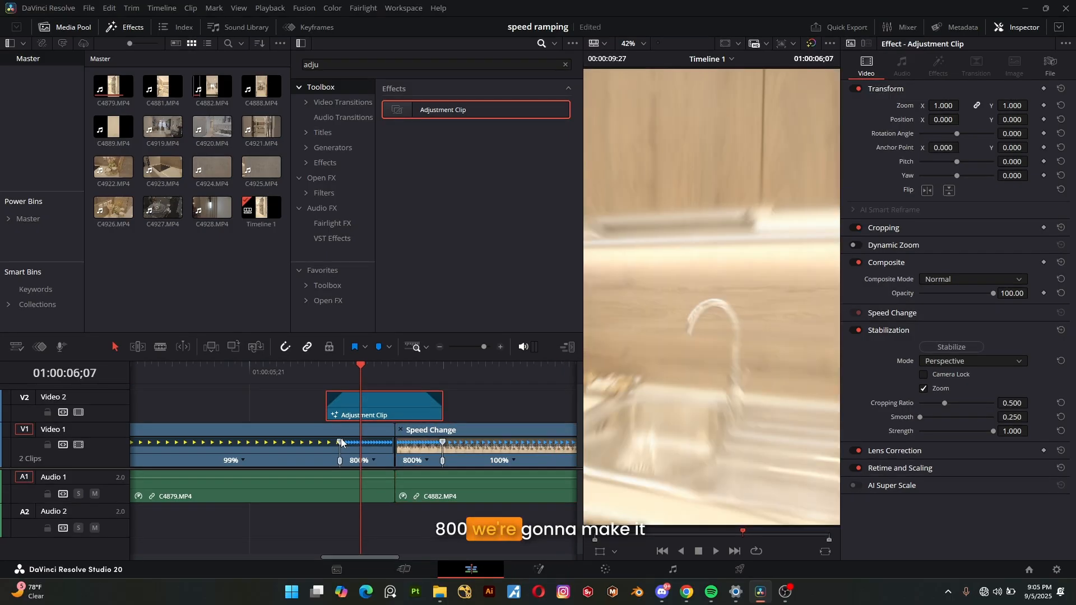
key(ctrl+z)
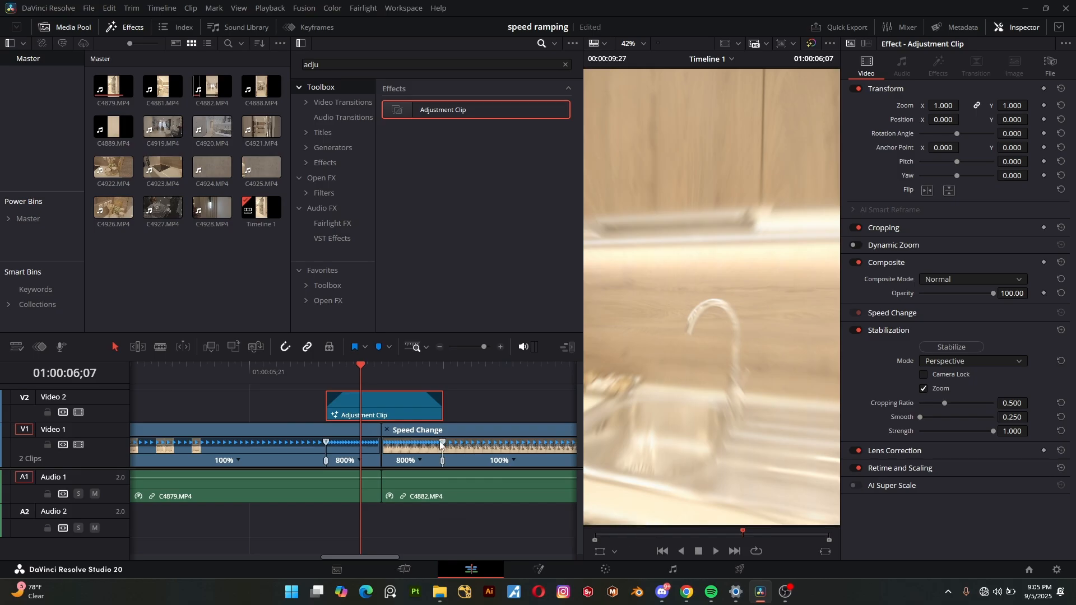
Raise the speed of the fast section at the start of C4882.MP4 to 1867% by moving its speed point.
drag(429, 447, 406, 446)
scroll(384, 452, up, 2)
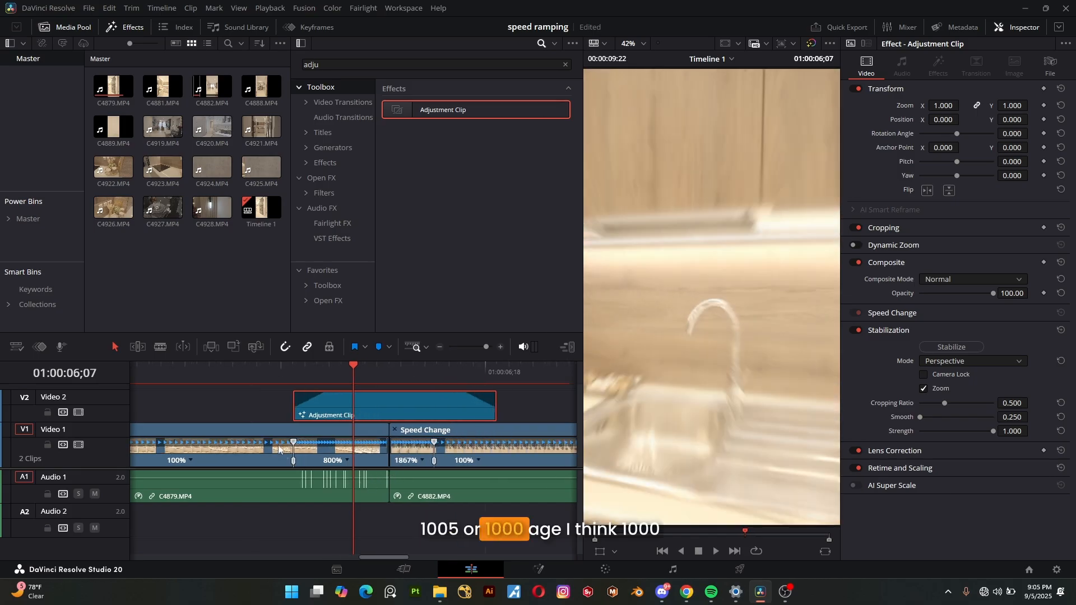
drag(299, 443, 344, 453)
key(ctrl+z)
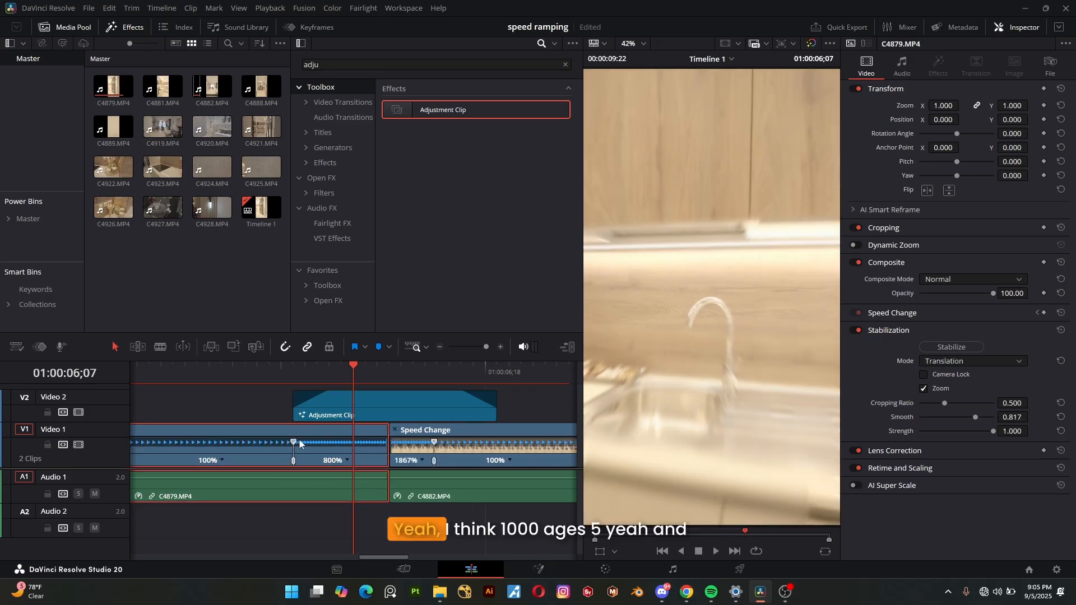
click(304, 439)
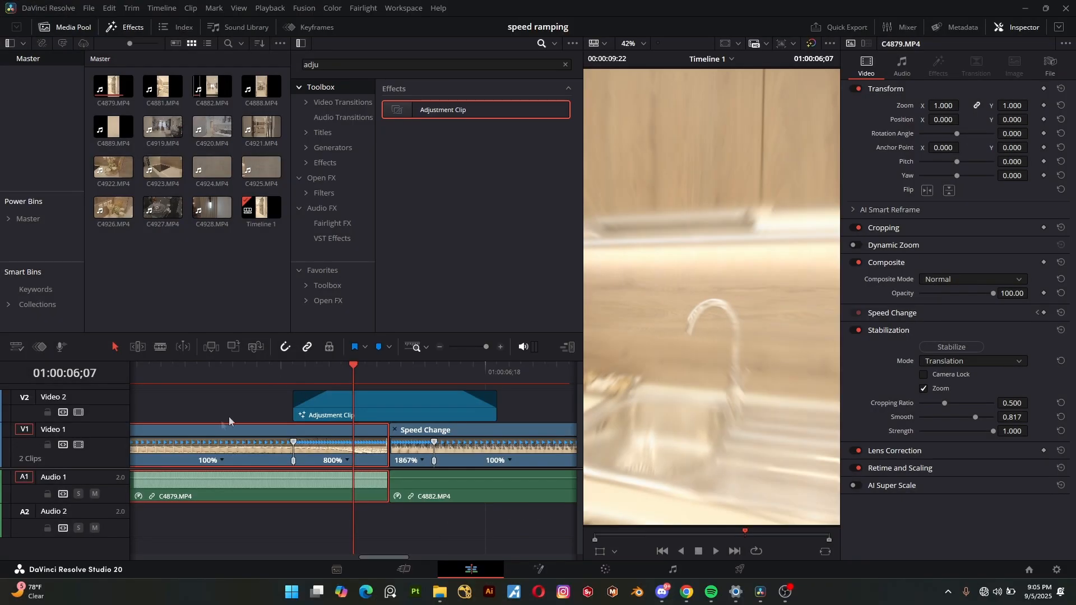
Mark a 23-frame in/out range around the adjustment clip and play it back with looping on.
click(284, 374)
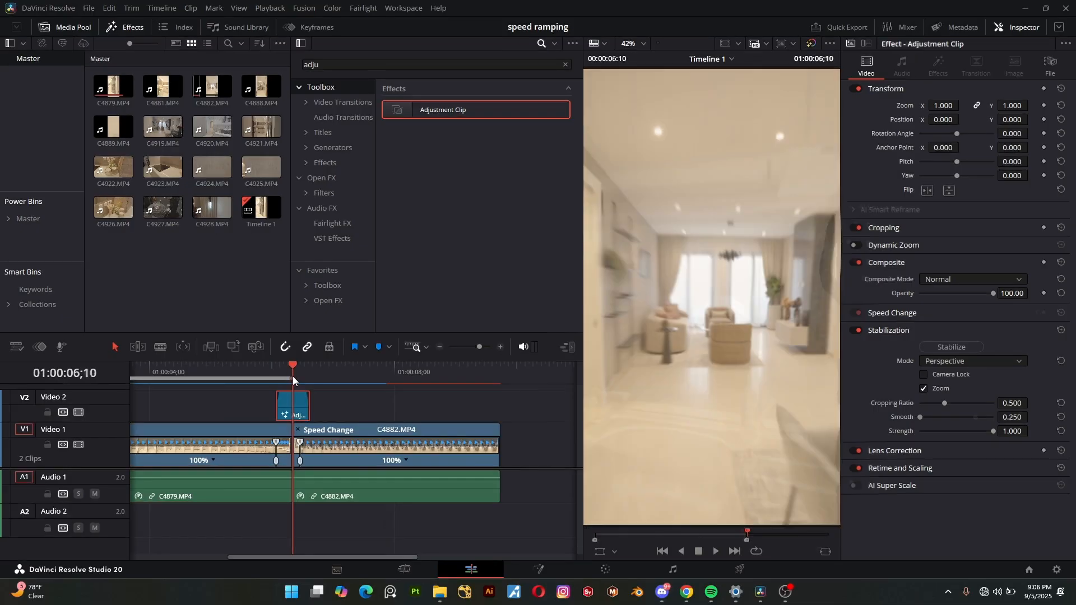
drag(293, 376, 326, 386)
scroll(194, 387, down, 3)
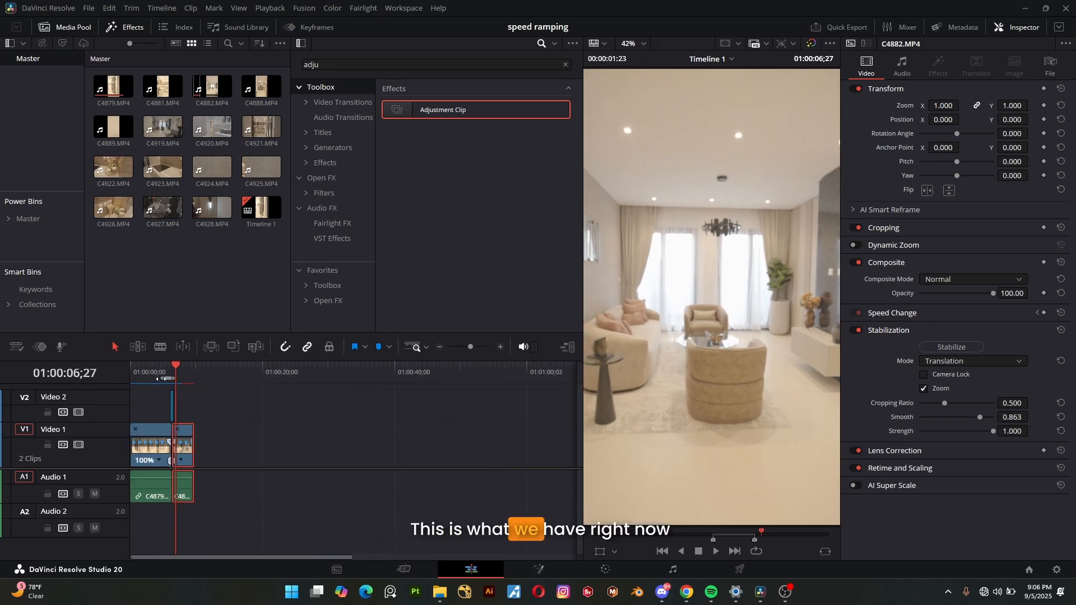
scroll(224, 395, up, 5)
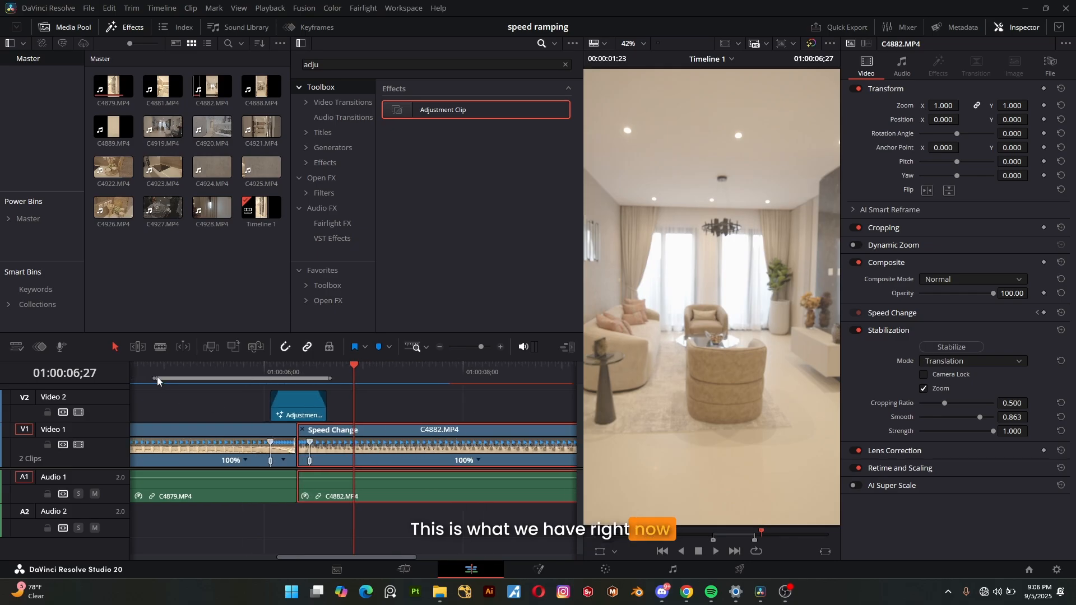
drag(153, 377, 257, 388)
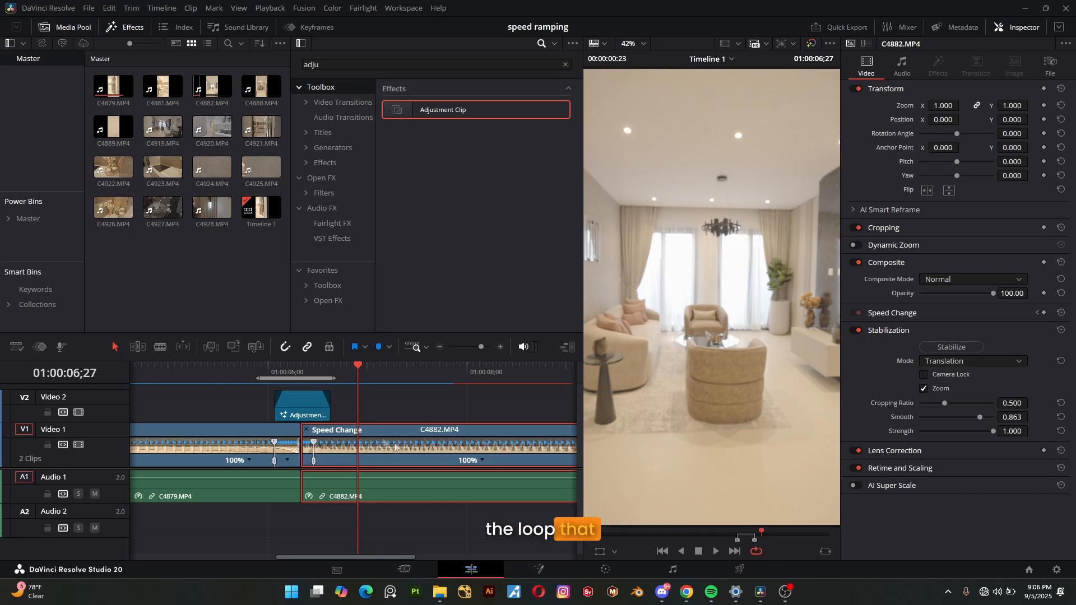
key(space)
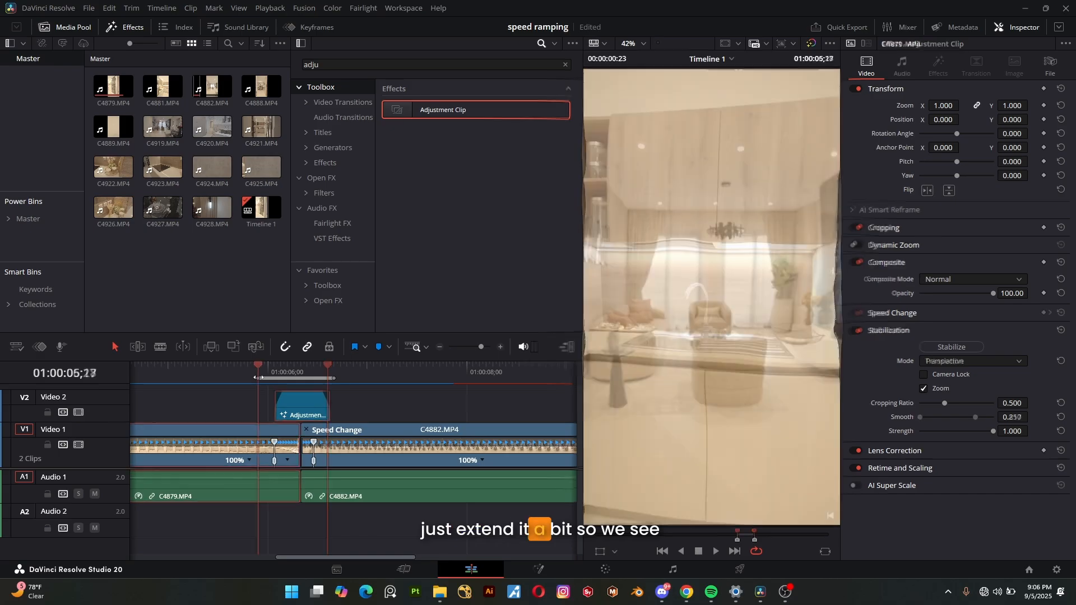
Widen the looped range on both sides of the adjustment clip to about 1 second 25 frames and play it full screen.
drag(218, 379, 389, 380)
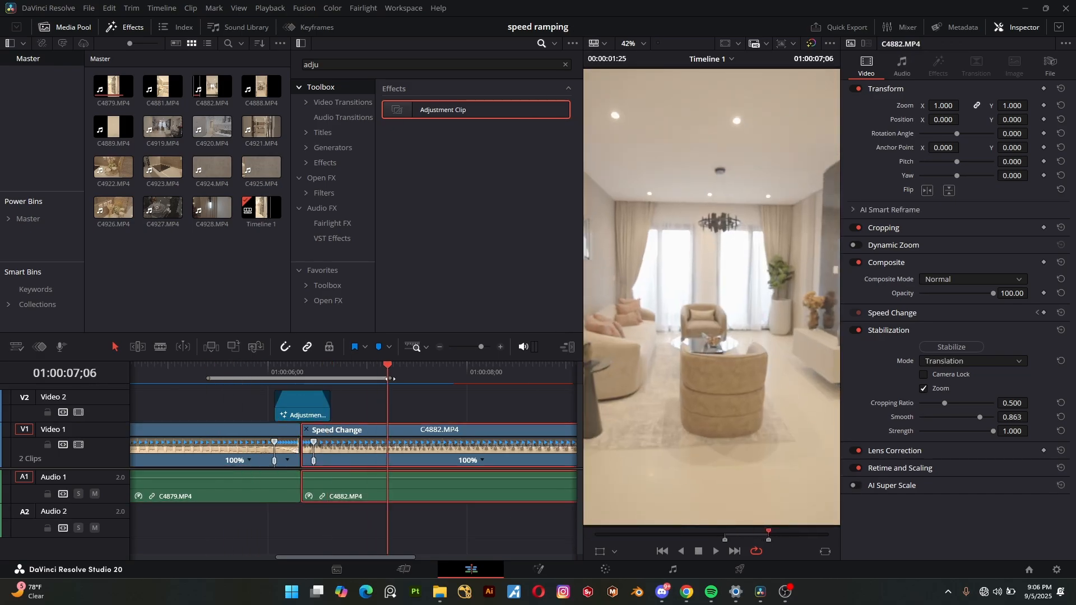
click(205, 367)
key(space)
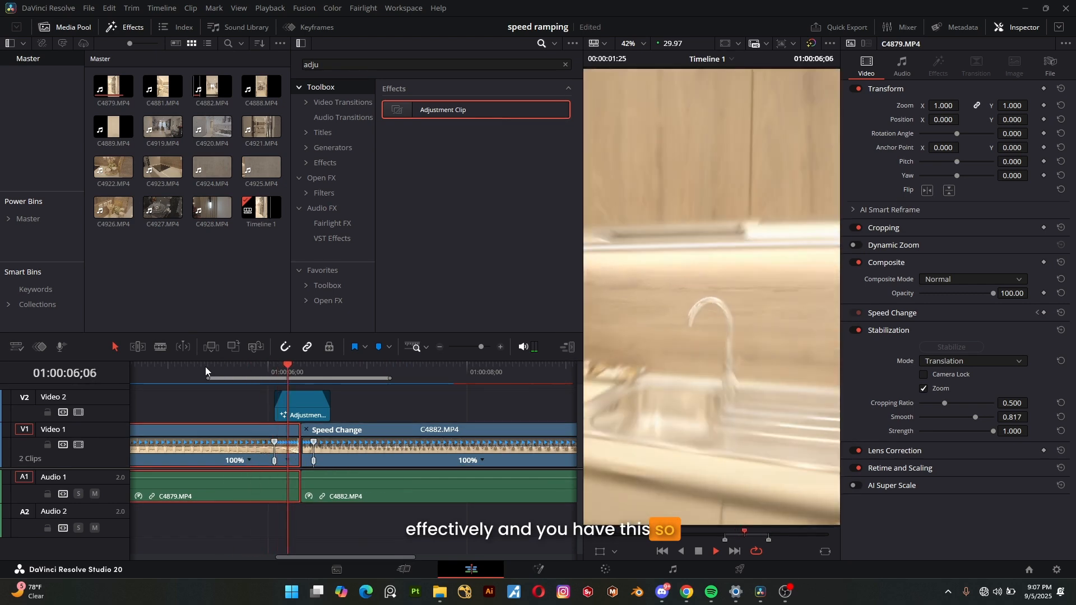
key(ctrl+f)
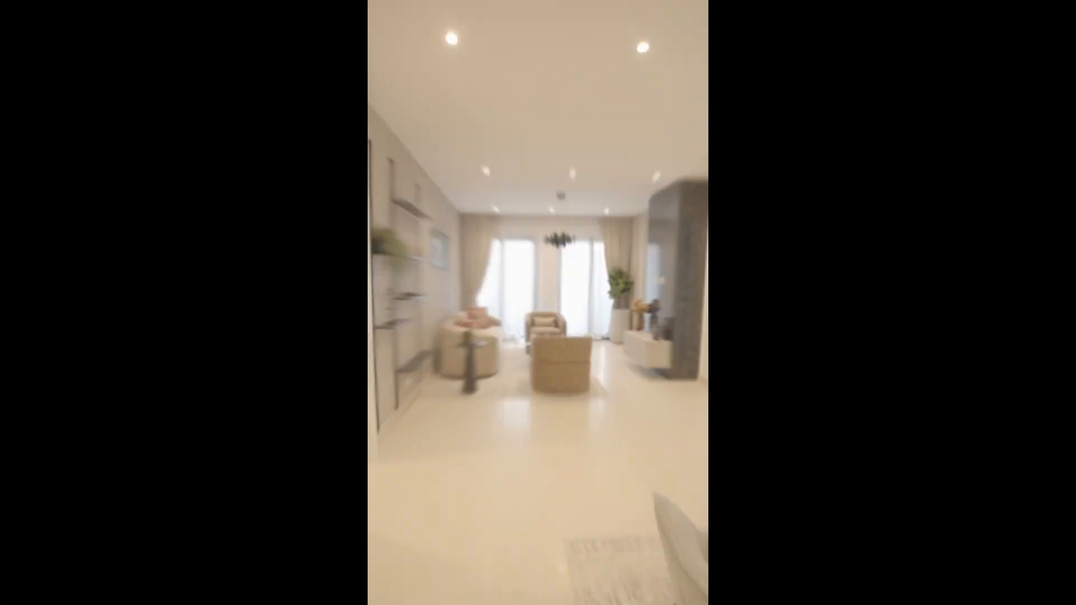
key(Escape)
Disable the adjustment clip and play the transition full screen from just before it.
click(287, 405)
click(238, 369)
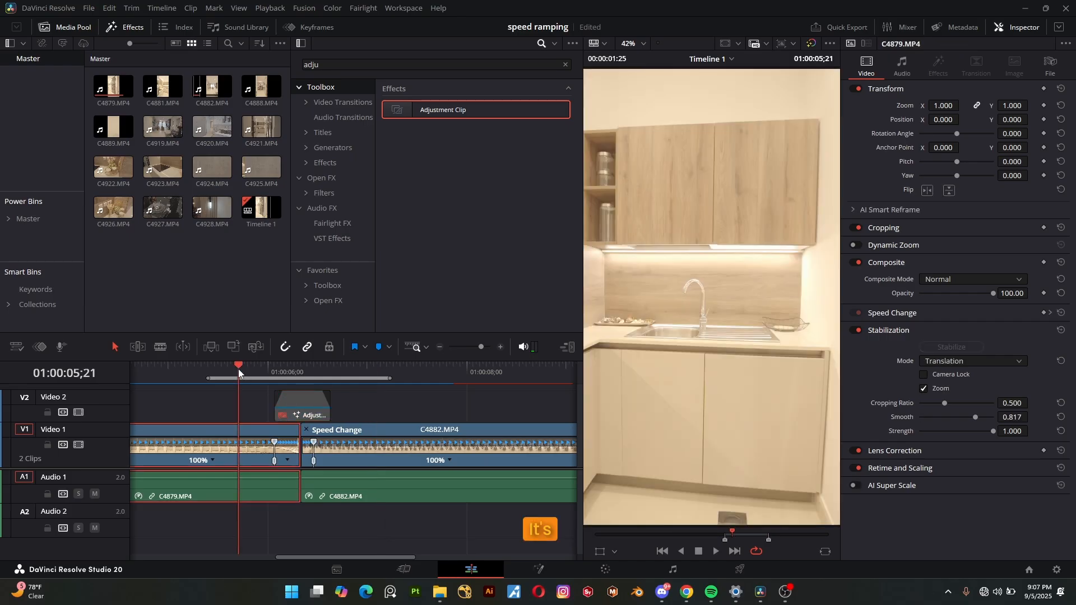
key(ctrl+f)
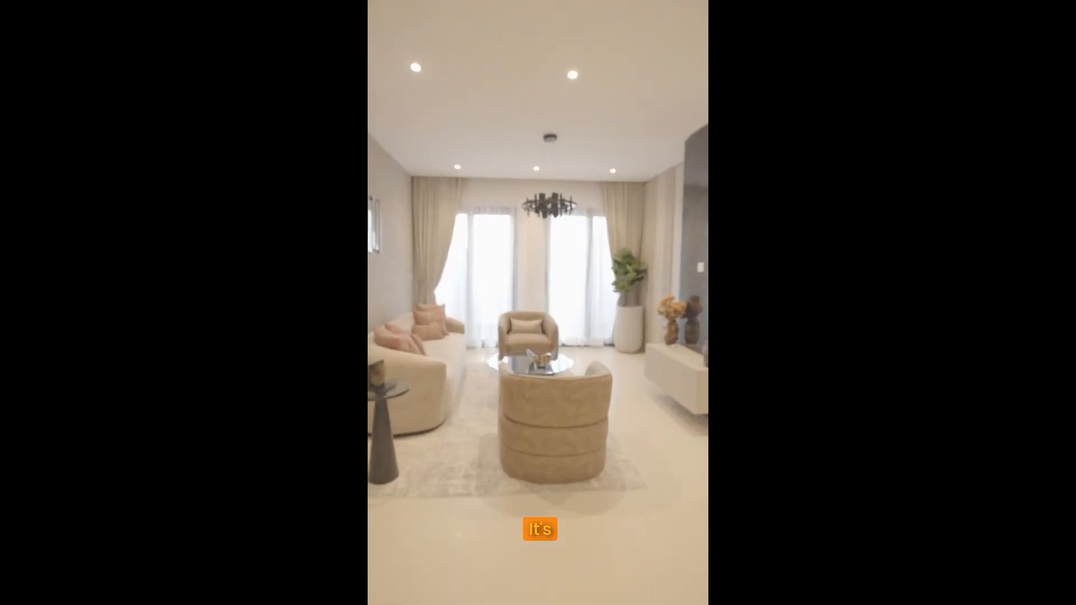